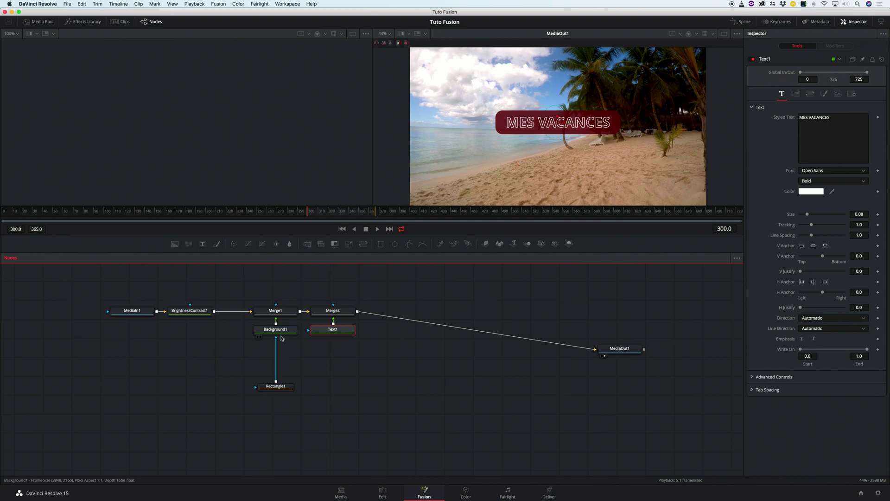
# - Select the Rectangle1 node and show both the Keyframes and Spline editors
pyautogui.click(279, 387)
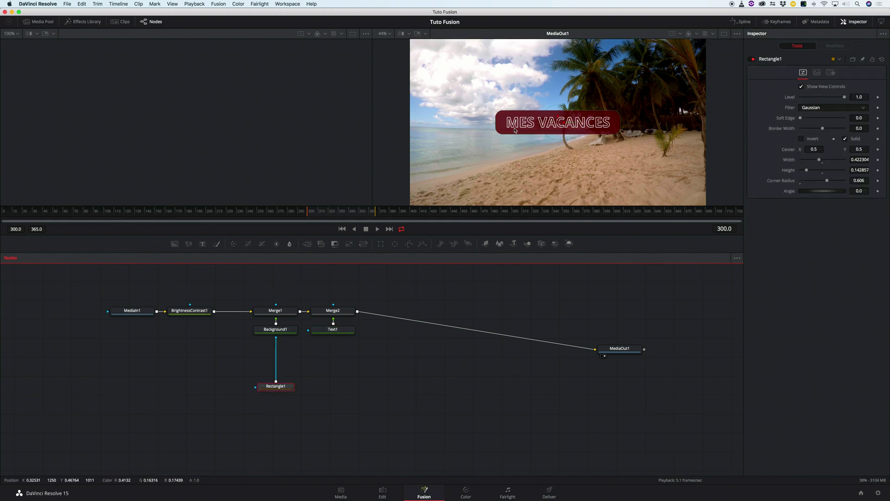
pyautogui.scroll(1, 516, 128)
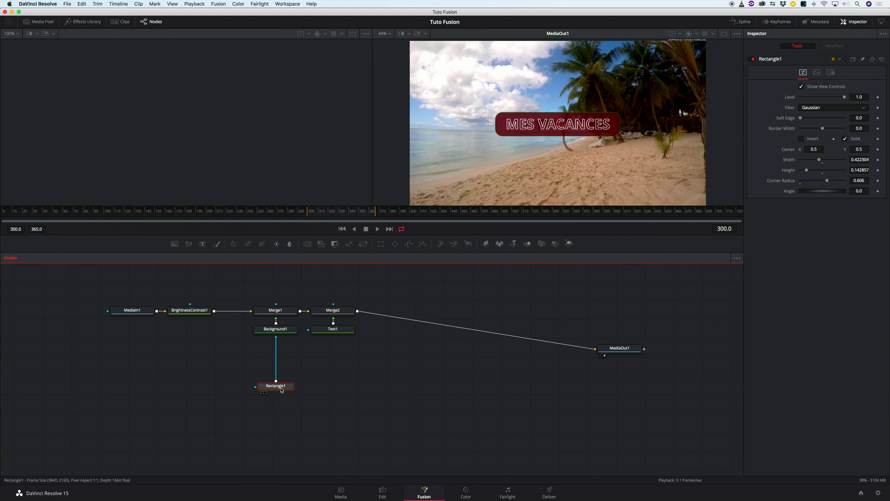
pyautogui.click(775, 22)
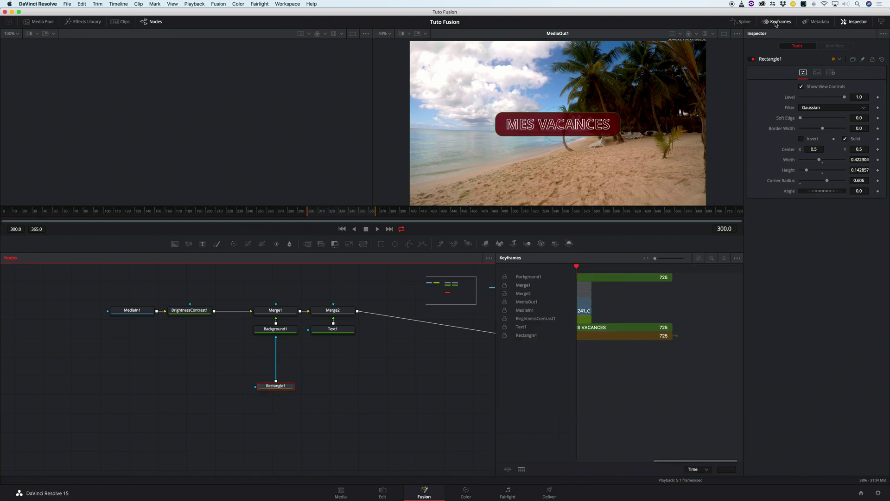
pyautogui.click(742, 21)
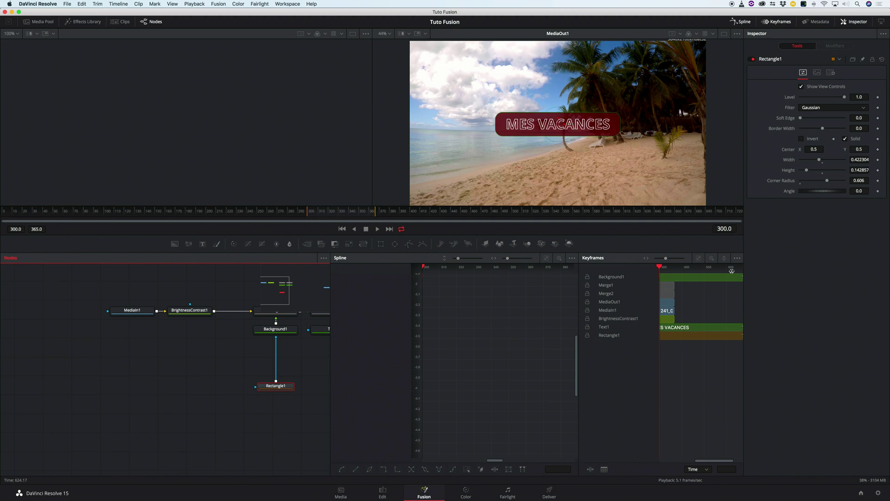
# - Reduce the Inspector to half height so the editors gain width, and switch to a single viewer
pyautogui.click(881, 22)
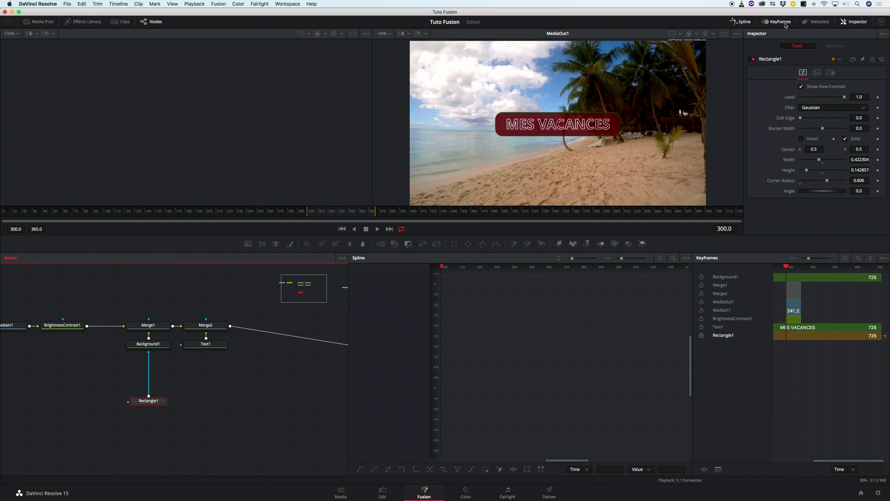
pyautogui.click(881, 21)
pyautogui.click(882, 22)
pyautogui.click(725, 34)
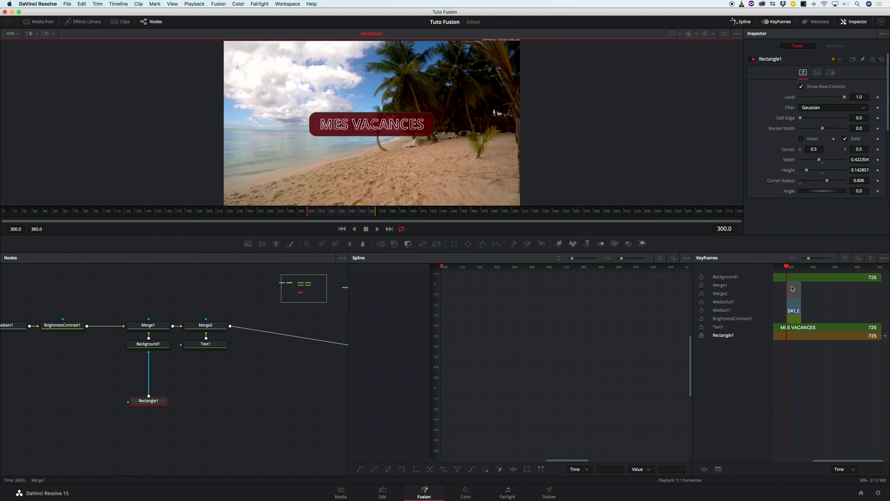
# - Widen the Keyframes editor and move the start of the Background1, Text1 and Rectangle1 bars to frame 300
pyautogui.moveTo(692, 282); pyautogui.dragTo(595, 282)
pyautogui.click(806, 261)
pyautogui.moveTo(806, 261); pyautogui.dragTo(812, 261)
pyautogui.moveTo(812, 460); pyautogui.dragTo(735, 460)
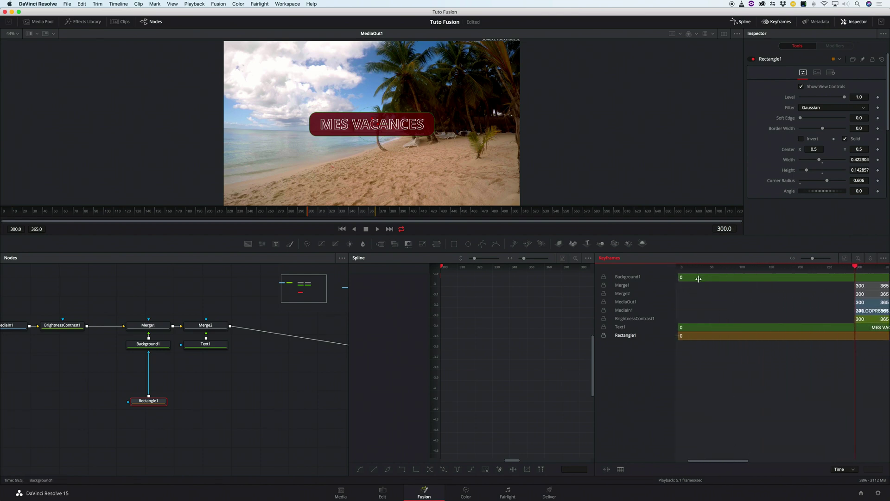
pyautogui.moveTo(680, 278); pyautogui.dragTo(856, 278)
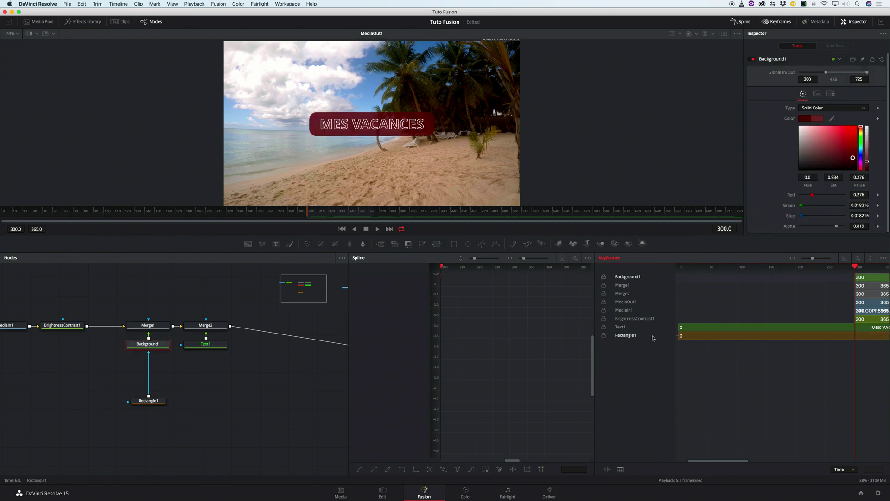
pyautogui.moveTo(679, 327); pyautogui.dragTo(855, 328)
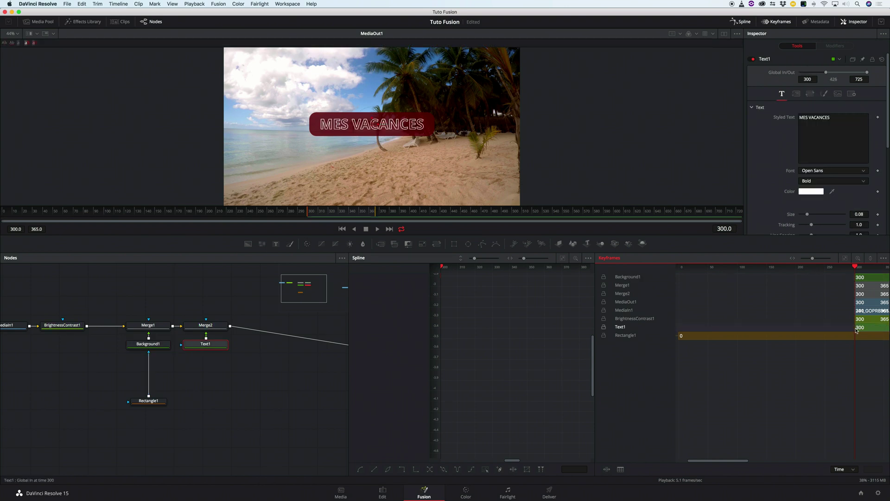
pyautogui.click(681, 337)
pyautogui.moveTo(680, 335); pyautogui.dragTo(856, 340)
# - Shorten the Background1 node's global range so it ends at frame 365
pyautogui.hscroll(5, 851, 339)
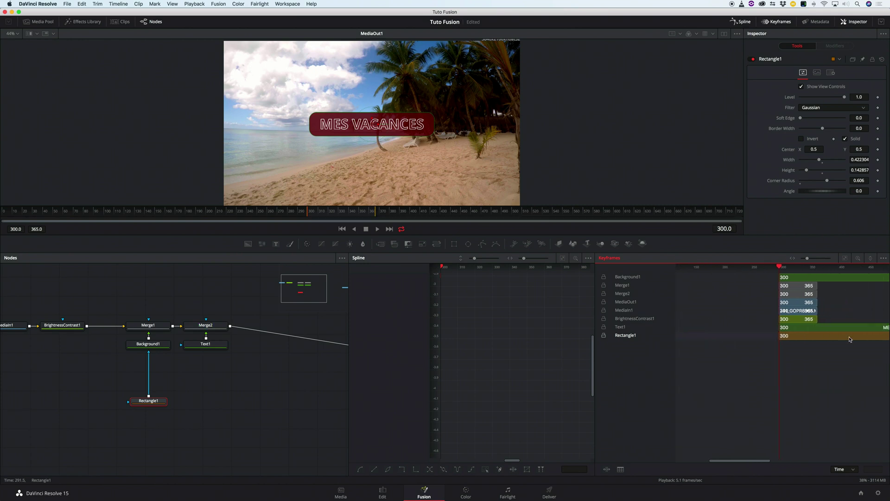
pyautogui.hscroll(2, 851, 340)
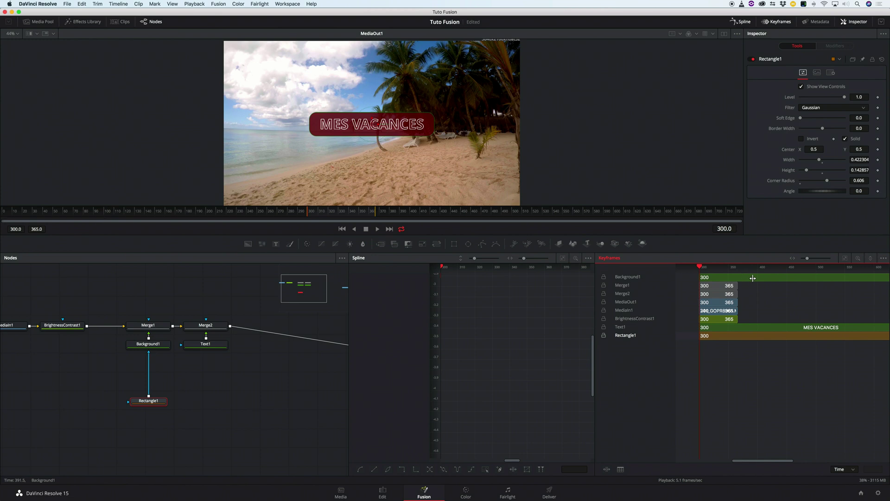
pyautogui.click(753, 278)
pyautogui.hscroll(6, 753, 278)
pyautogui.moveTo(791, 278); pyautogui.dragTo(705, 279)
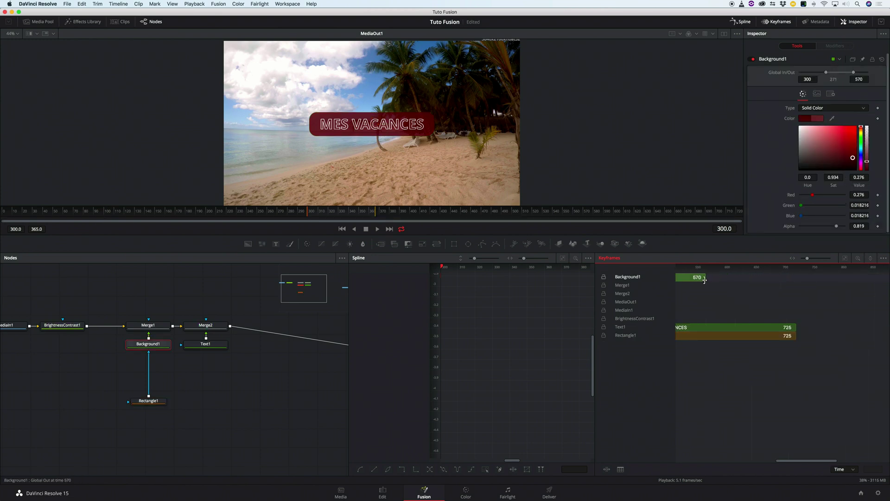
pyautogui.hscroll(-5, 749, 276)
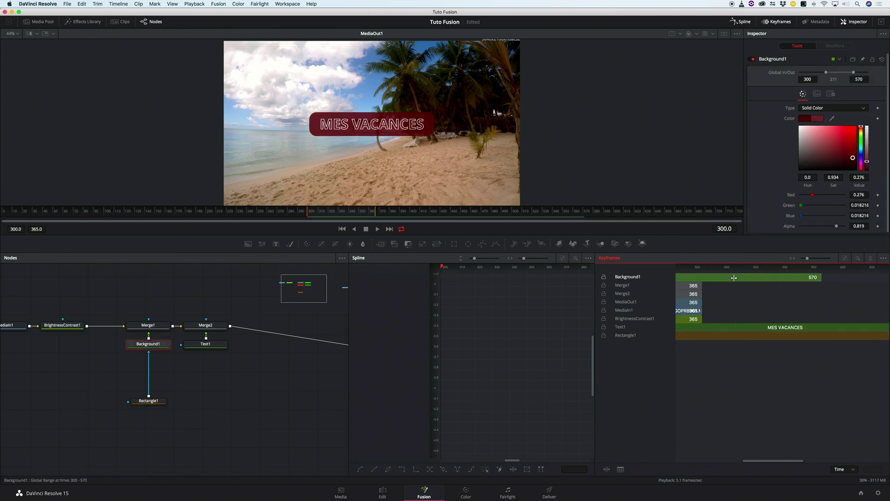
pyautogui.moveTo(866, 79)
pyautogui.mouseDown()
pyautogui.moveTo(832, 79)
pyautogui.moveTo(852, 79)
pyautogui.mouseUp()
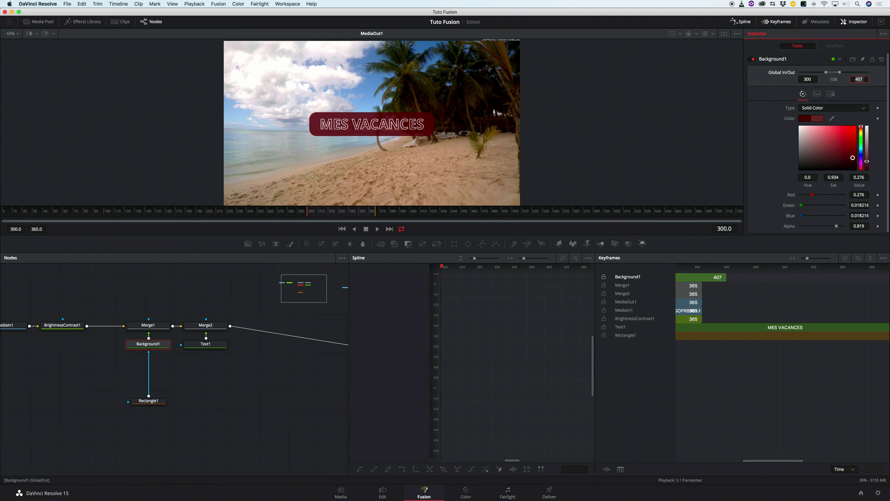
pyautogui.press('Tab')
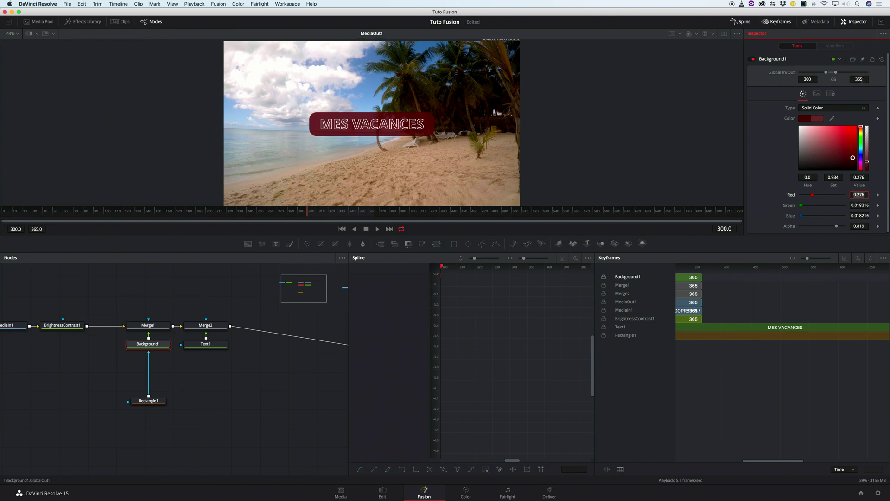
# - Set the end of the Text1 and Rectangle1 ranges to frame 365
pyautogui.click(812, 328)
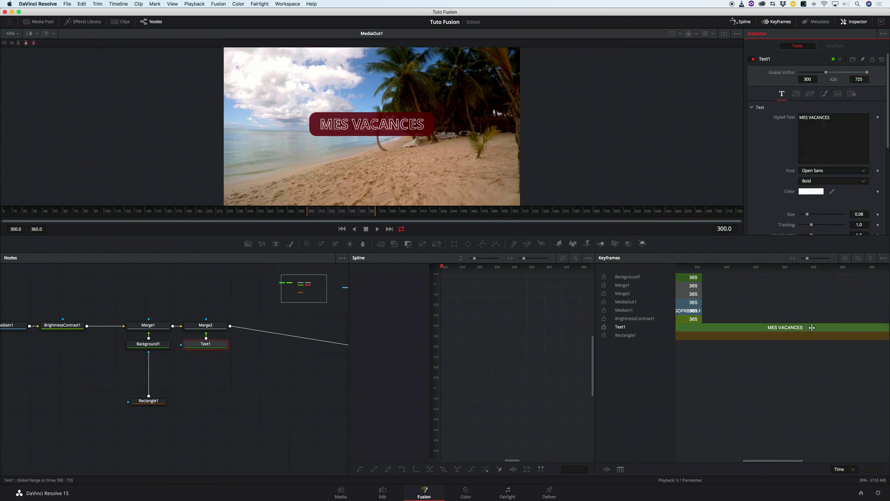
pyautogui.click(859, 79)
pyautogui.write('365')
pyautogui.press('Tab')
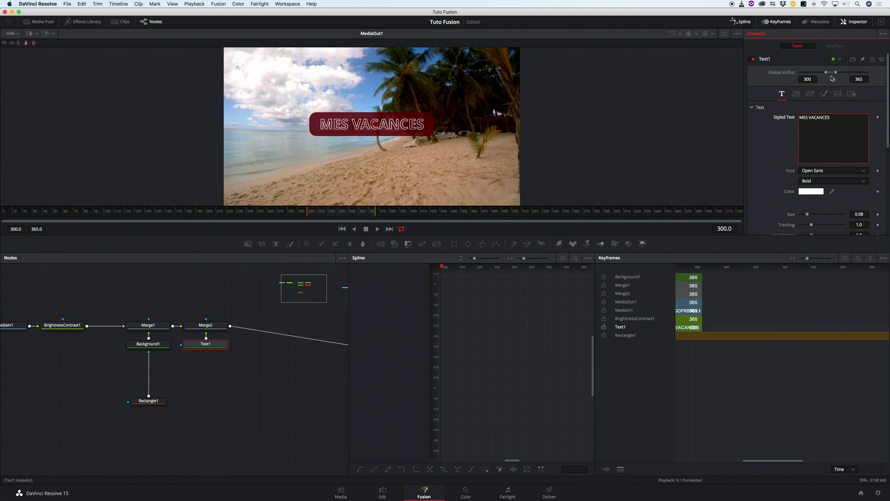
pyautogui.moveTo(726, 334); pyautogui.dragTo(725, 335)
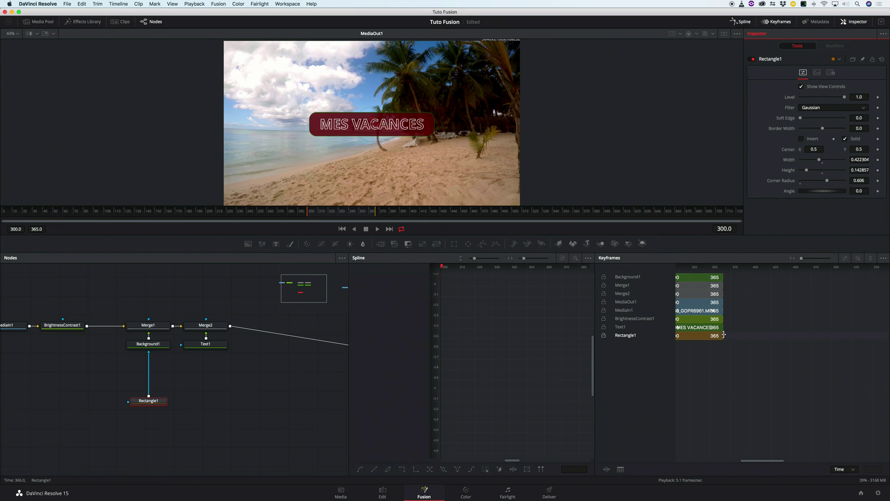
pyautogui.click(740, 354)
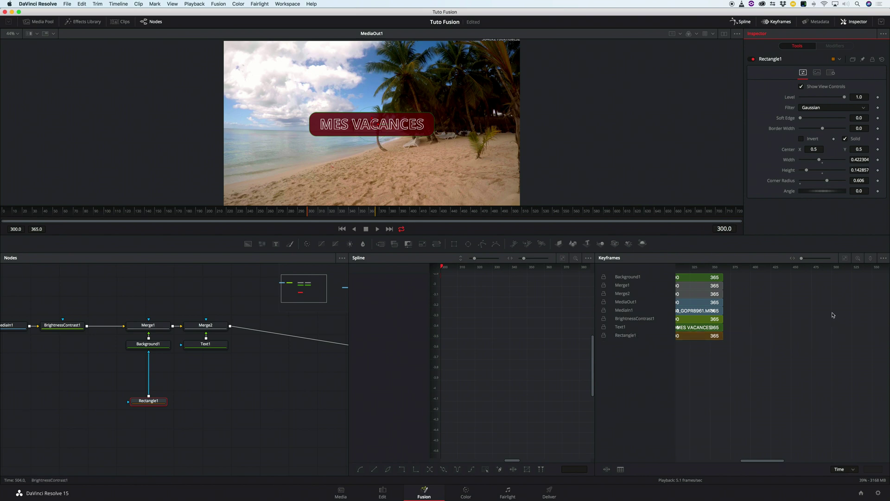
# - Fit all bars in the Keyframes editor and filter it to Animated tools
pyautogui.click(845, 259)
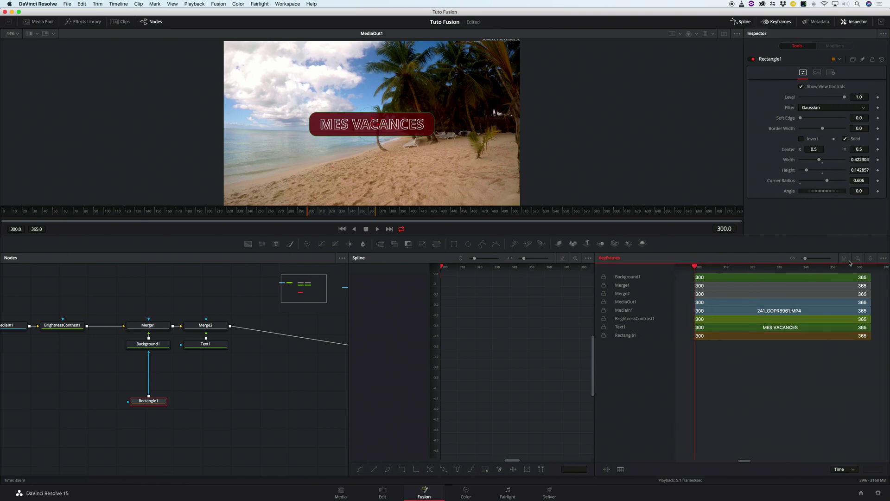
pyautogui.hscroll(1, 798, 339)
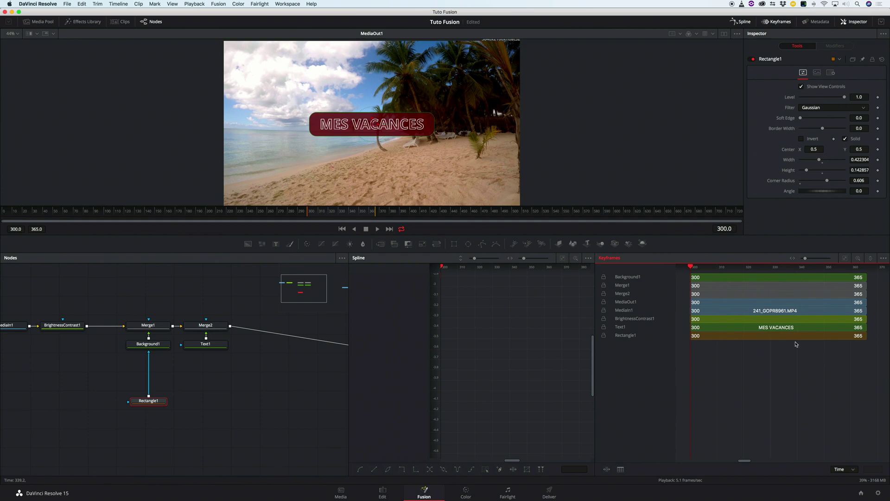
pyautogui.click(874, 259)
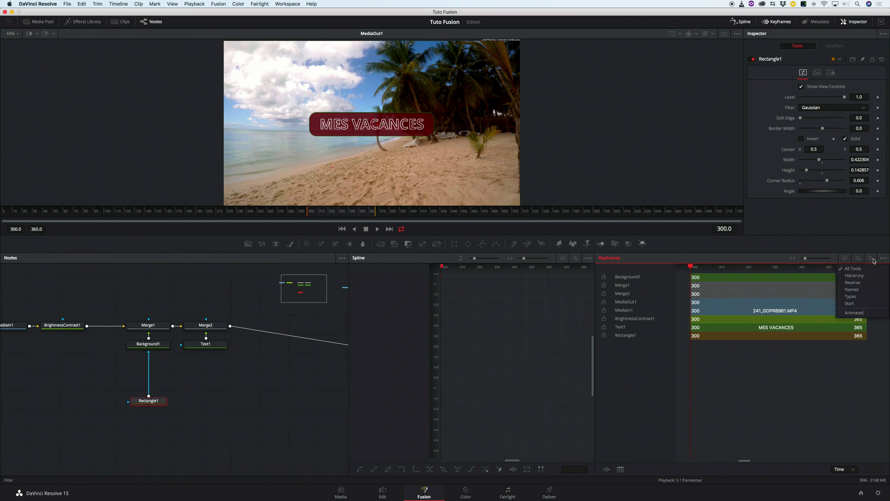
pyautogui.click(870, 315)
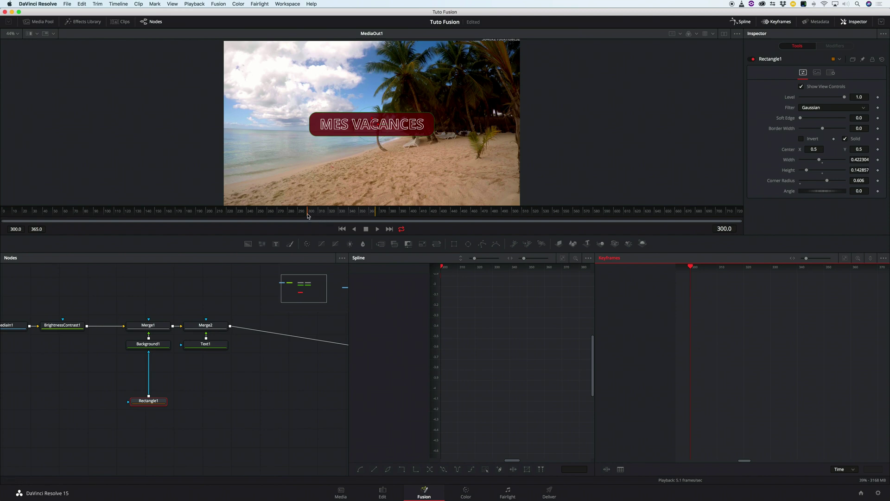
# - Rename the Rectangle1 node as "Fond rectangle"
pyautogui.click(156, 403)
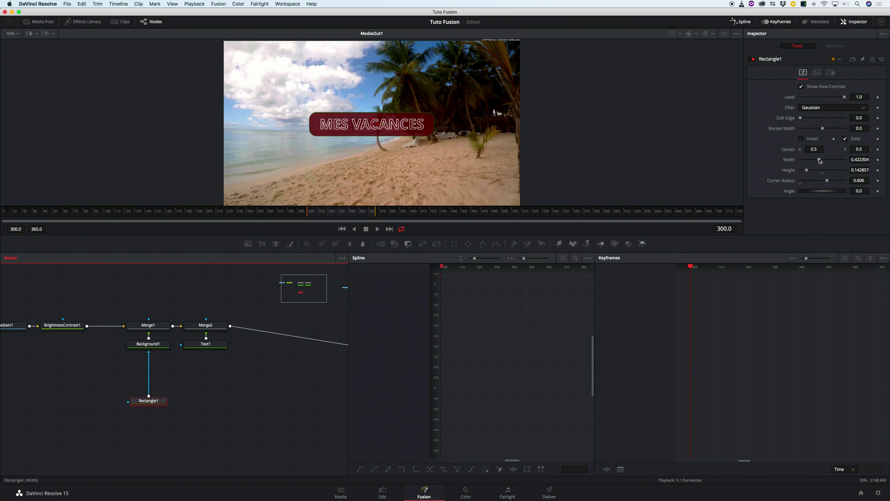
pyautogui.rightClick(776, 60)
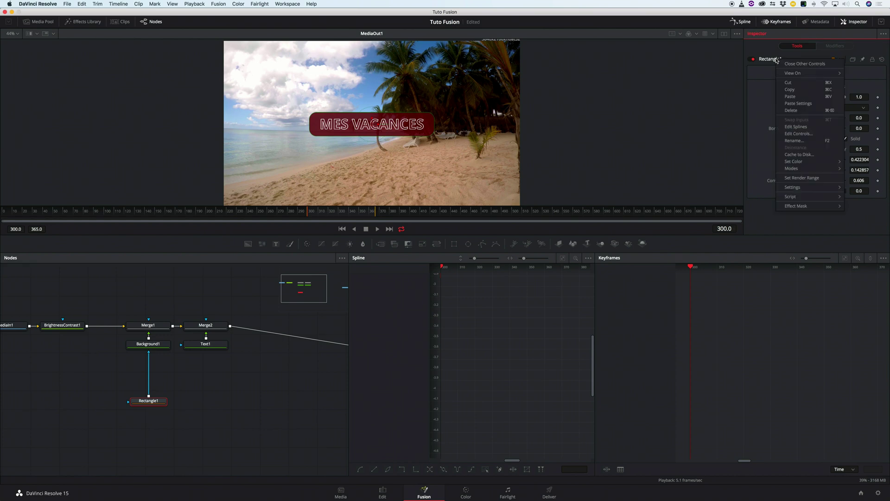
pyautogui.click(803, 145)
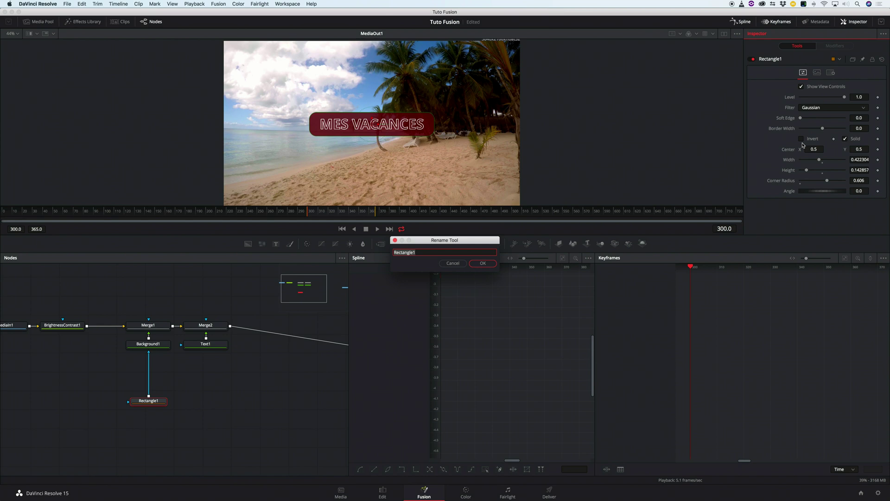
pyautogui.write('Fond rectangle')
pyautogui.press('Return')
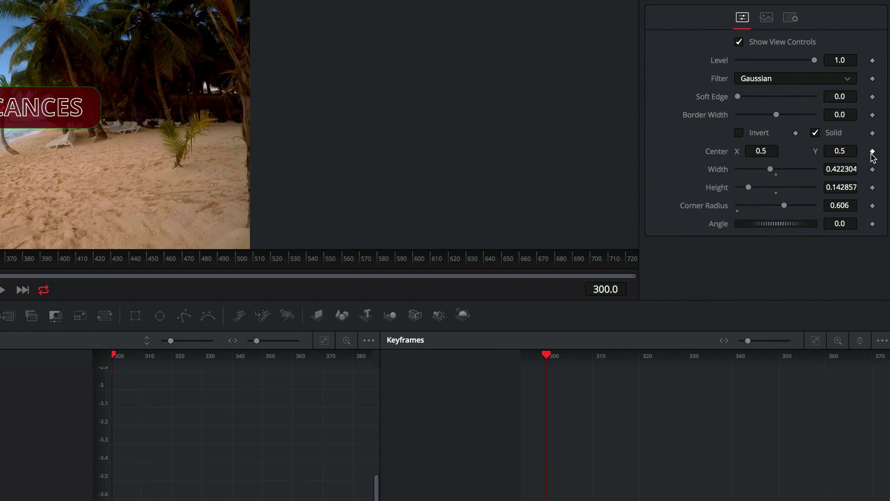
# - Add keyframes for the rectangle's Width, Height and Soft Edge at frame 300
pyautogui.click(872, 169)
pyautogui.click(872, 187)
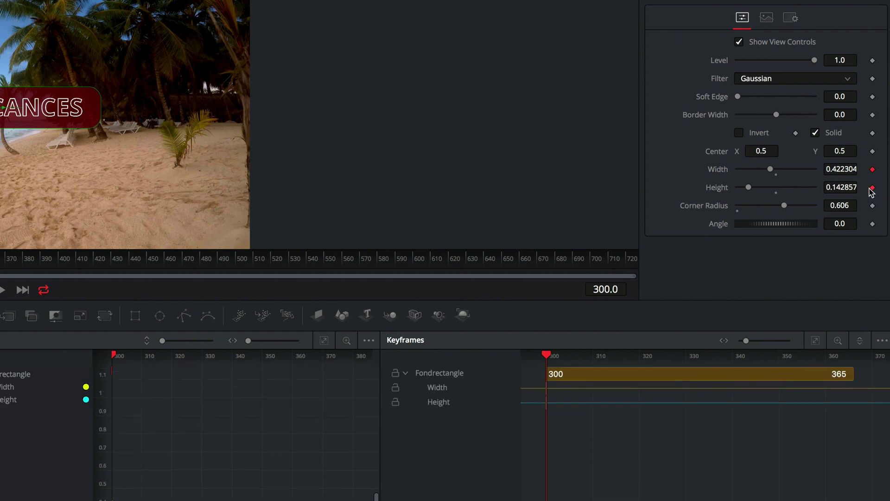
pyautogui.click(873, 97)
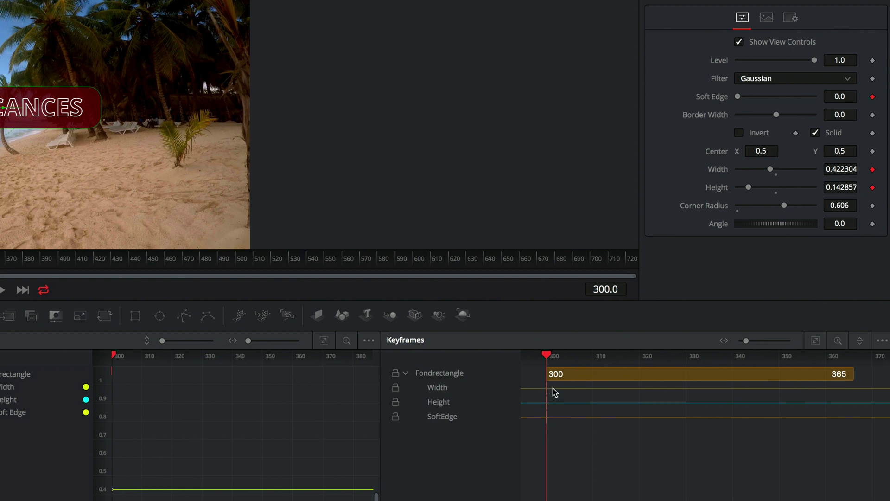
# - Move the playhead to frame 307 and enable all of Fondrectangle's Width, Height and Soft Edge curves in the Spline editor
pyautogui.moveTo(547, 357); pyautogui.dragTo(579, 357)
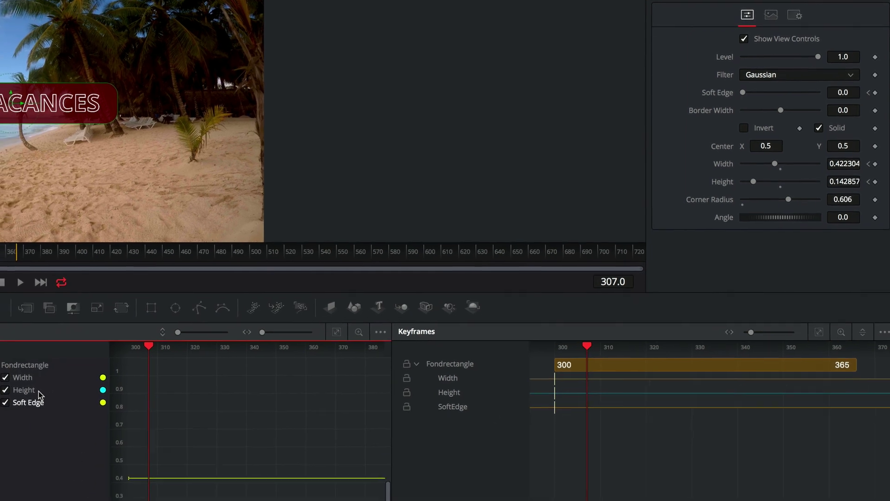
pyautogui.click(28, 366)
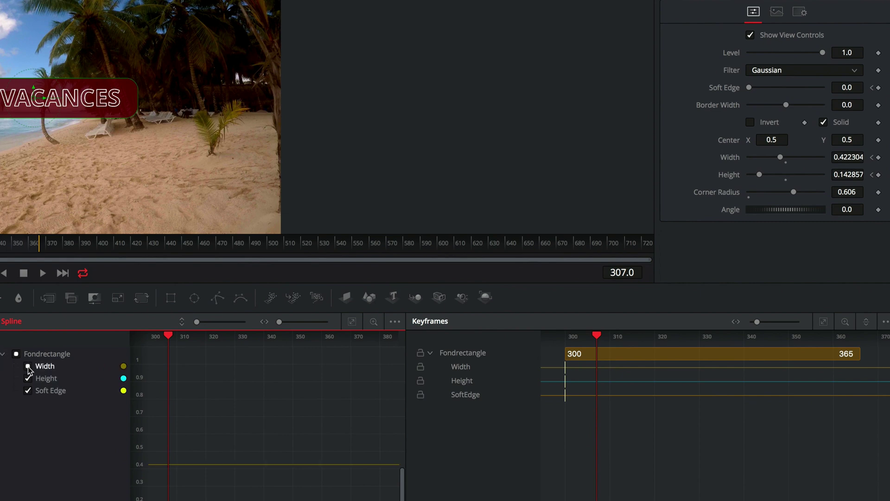
pyautogui.click(16, 354)
pyautogui.click(16, 354)
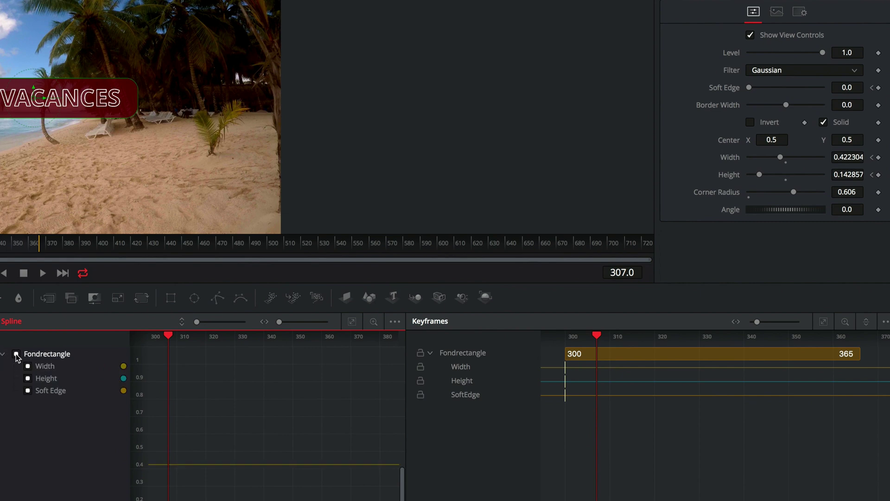
pyautogui.click(16, 354)
# - Keyframe the rectangle's Width at 0.0 on frame 308
pyautogui.moveTo(597, 336)
pyautogui.mouseDown()
pyautogui.moveTo(615, 340)
pyautogui.moveTo(590, 340)
pyautogui.moveTo(604, 340)
pyautogui.mouseUp()
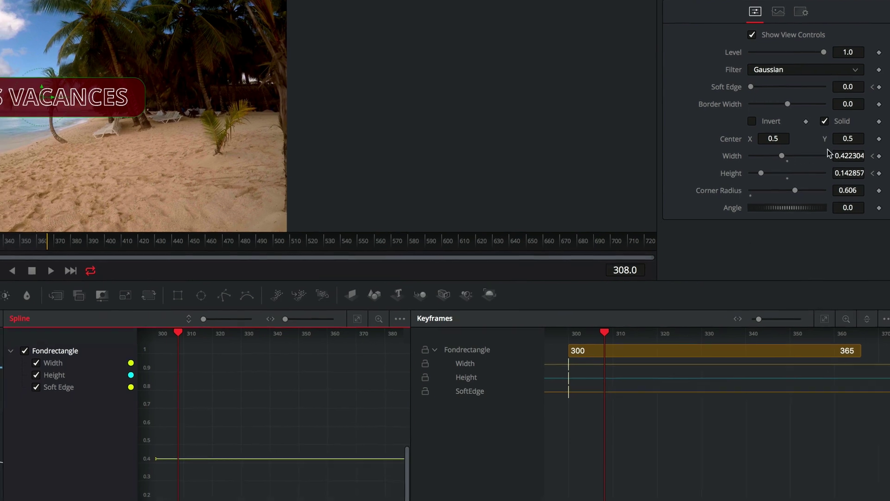
pyautogui.moveTo(792, 147); pyautogui.dragTo(761, 146)
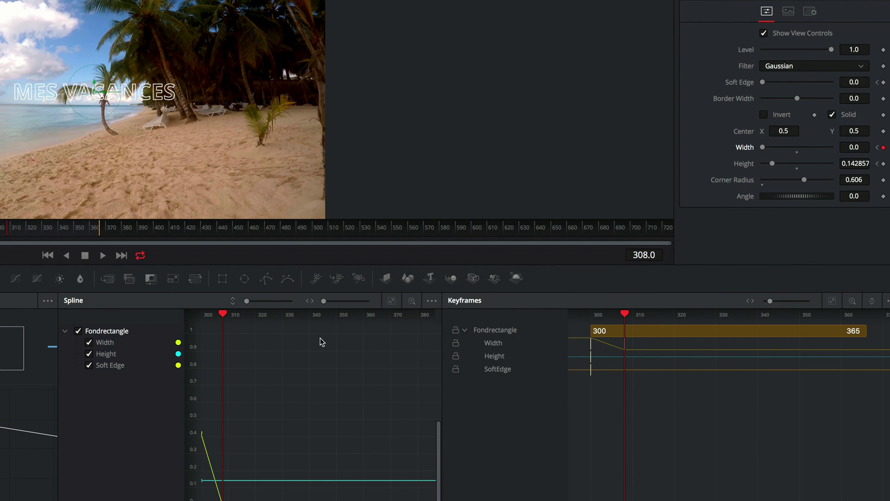
pyautogui.hscroll(-1, 294, 352)
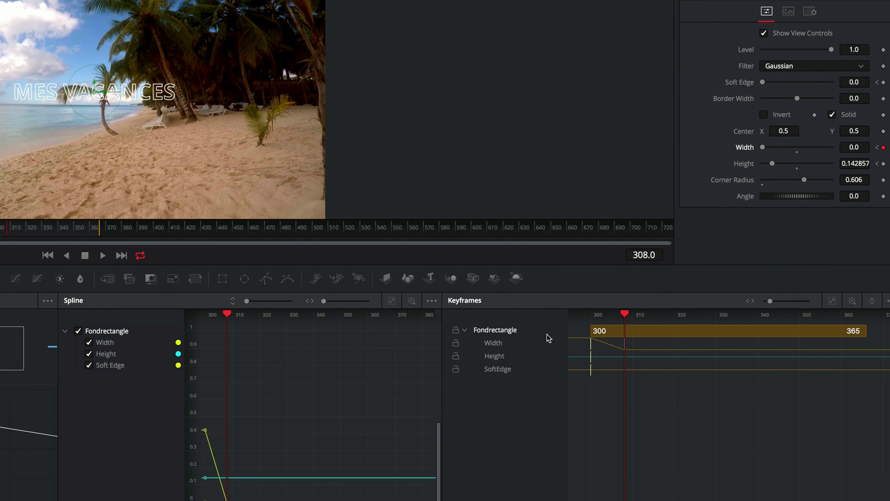
# - Set the rectangle's Width to 0.0 on the frame 300 keyframe and to 0.378 on the frame 308 keyframe
pyautogui.moveTo(626, 314)
pyautogui.mouseDown()
pyautogui.moveTo(650, 316)
pyautogui.moveTo(587, 317)
pyautogui.moveTo(625, 315)
pyautogui.mouseUp()
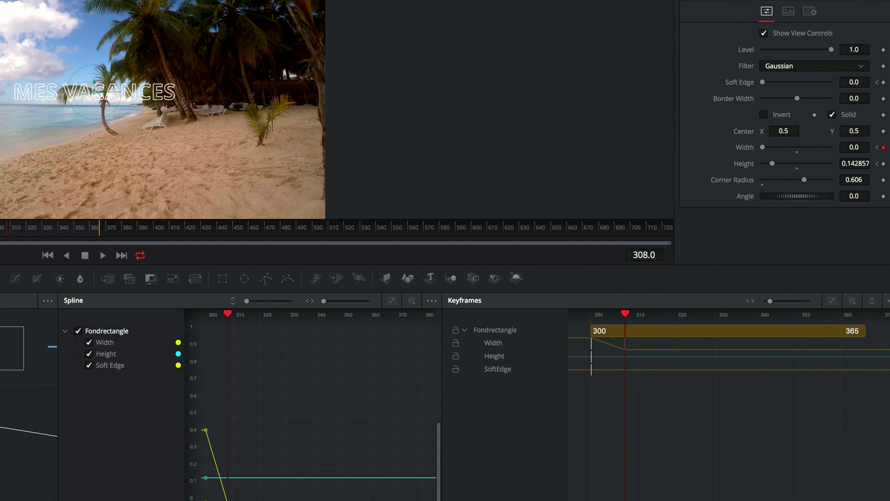
pyautogui.click(877, 147)
pyautogui.moveTo(793, 148); pyautogui.dragTo(725, 149)
pyautogui.click(887, 147)
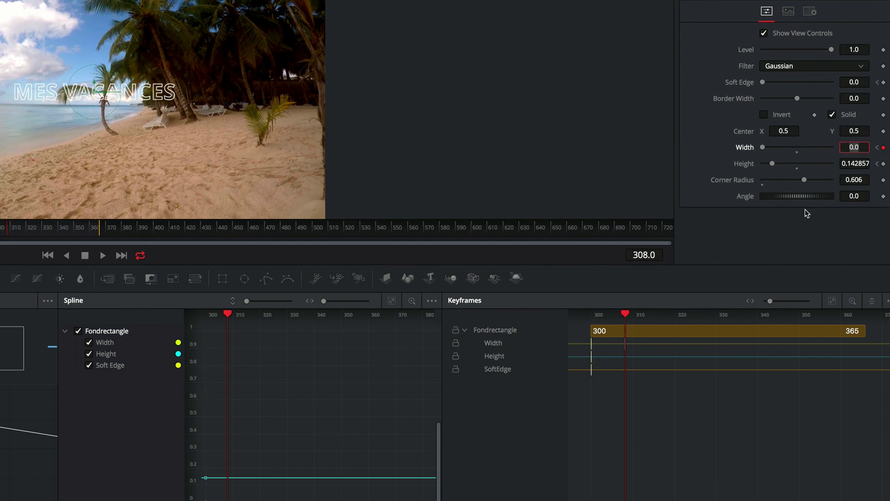
pyautogui.moveTo(765, 149); pyautogui.dragTo(791, 150)
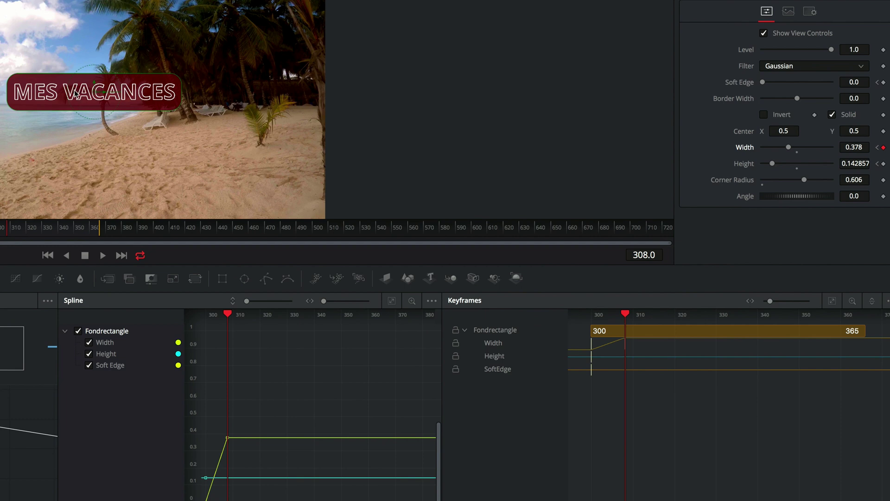
# - Change the colour of Fondrectangle's Width spline to red
pyautogui.click(124, 344)
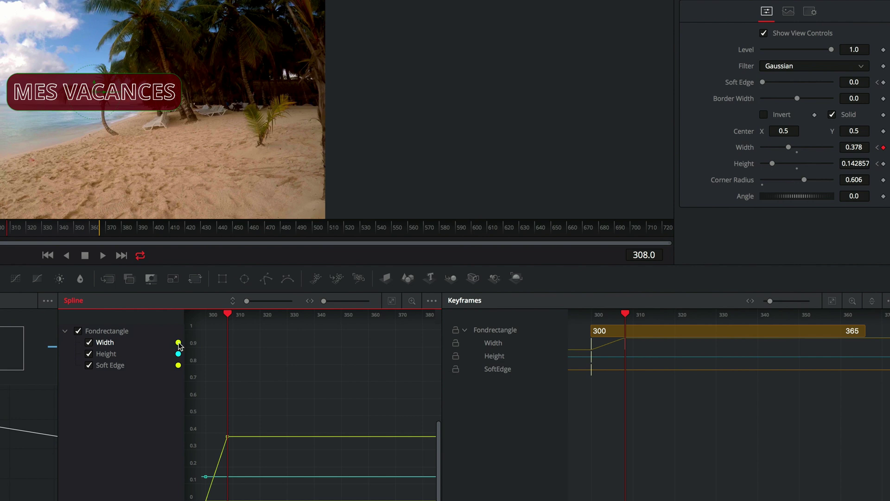
pyautogui.rightClick(180, 346)
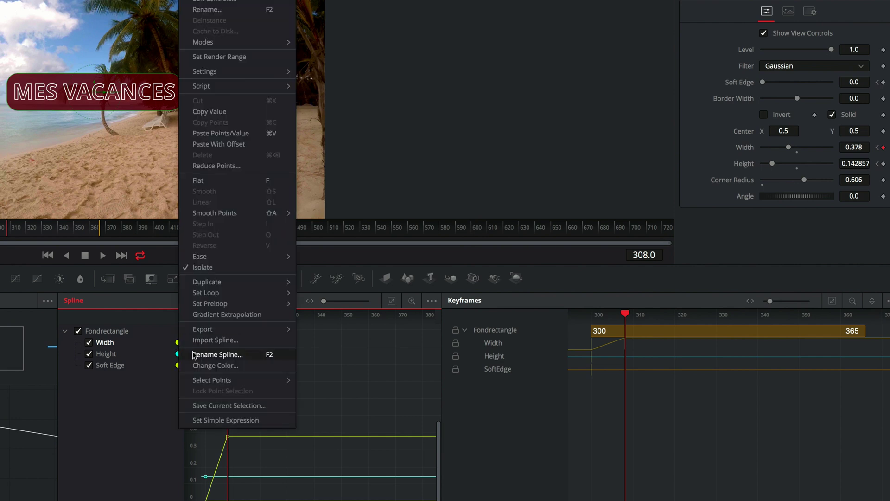
pyautogui.click(191, 370)
pyautogui.moveTo(363, 287); pyautogui.dragTo(432, 244)
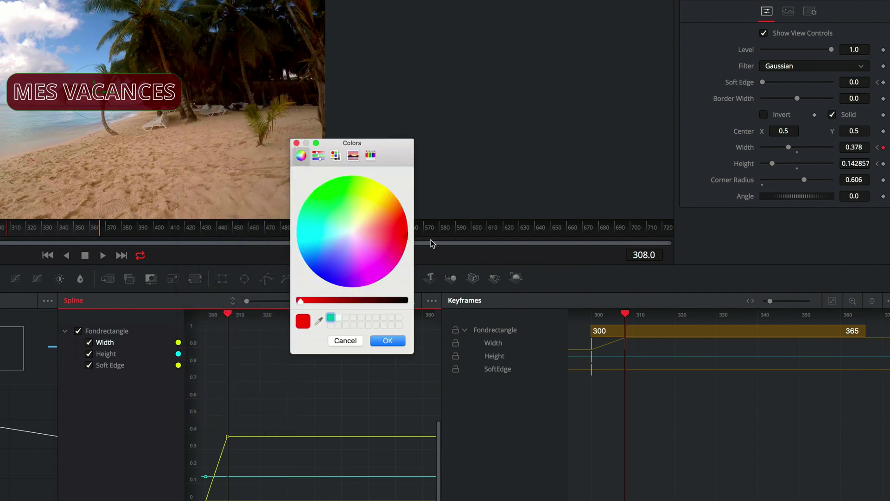
pyautogui.click(387, 341)
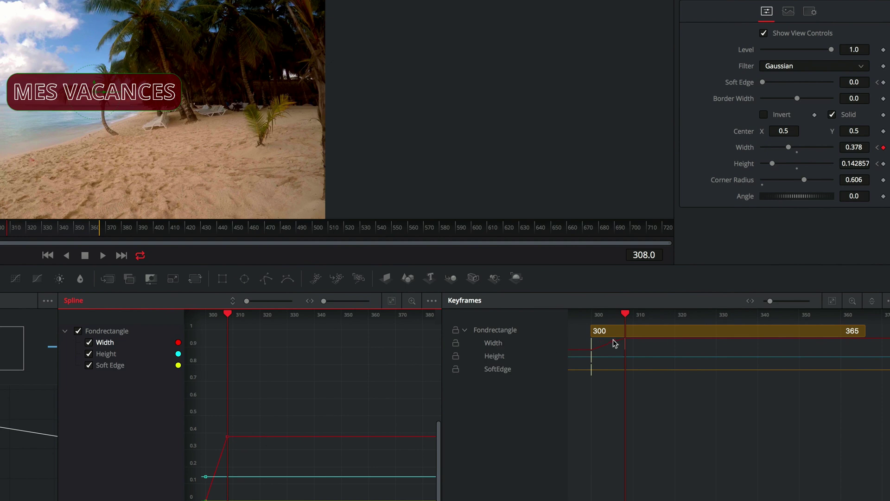
# - Hide the Height and Soft Edge curves in the Spline editor and fit the view to the Width curve
pyautogui.click(89, 343)
pyautogui.click(89, 354)
pyautogui.click(90, 366)
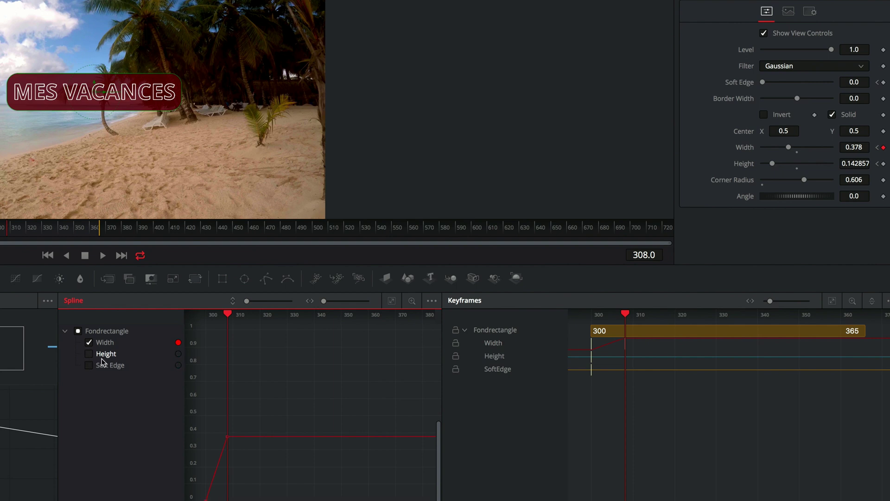
pyautogui.click(394, 302)
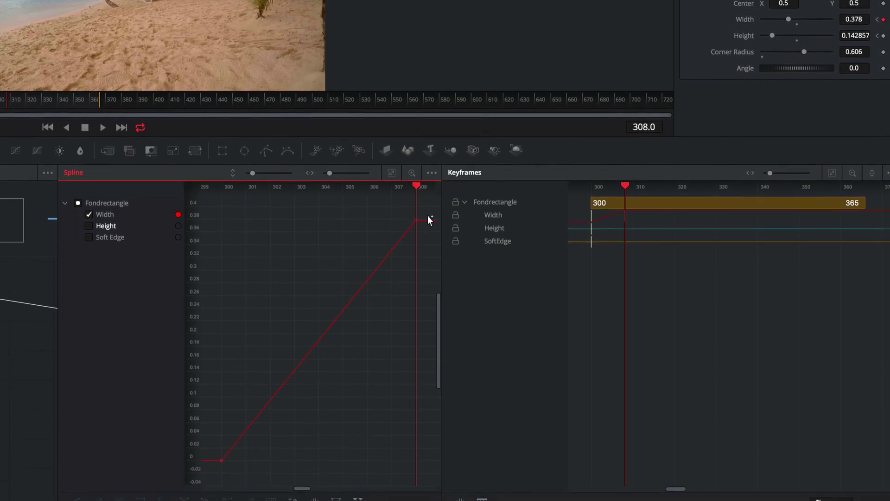
# - Smooth both keyframes of the Width curve and lengthen the incoming ease handle of the frame 308 keyframe
pyautogui.moveTo(430, 255); pyautogui.dragTo(217, 500)
pyautogui.moveTo(218, 456); pyautogui.dragTo(214, 461)
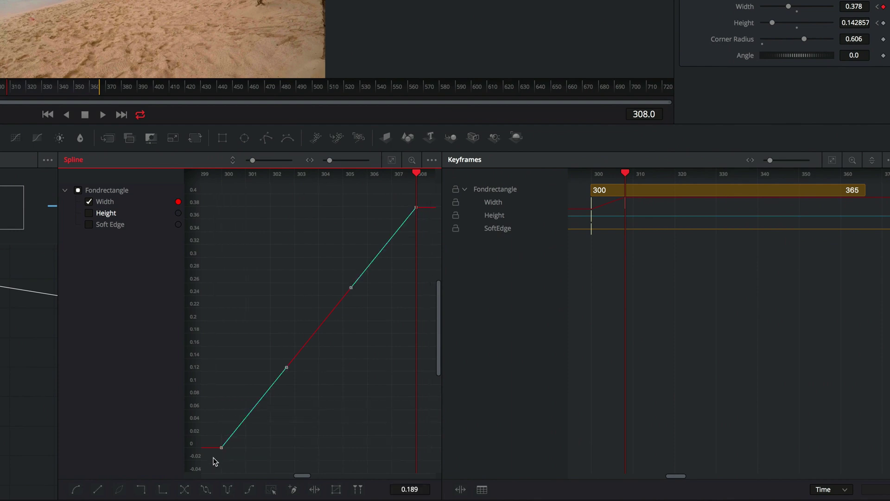
pyautogui.click(76, 490)
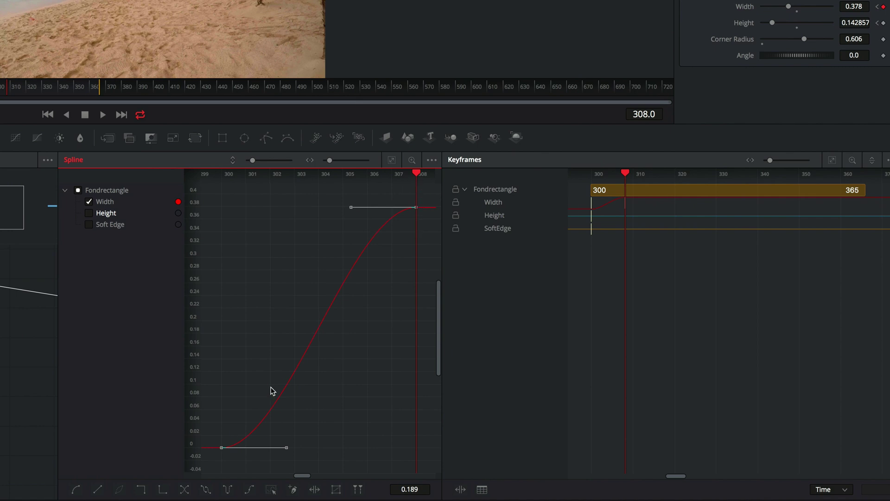
pyautogui.moveTo(351, 207); pyautogui.dragTo(316, 208)
# - Keyframe Text1's Write On at frame 307 with Start and End both at 0.0
pyautogui.moveTo(626, 176)
pyautogui.mouseDown()
pyautogui.moveTo(604, 176)
pyautogui.moveTo(621, 176)
pyautogui.mouseUp()
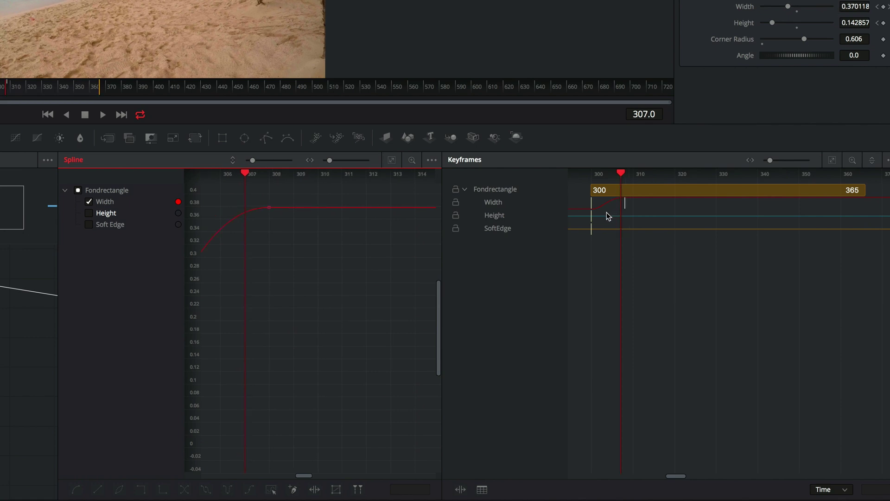
pyautogui.click(2, 287)
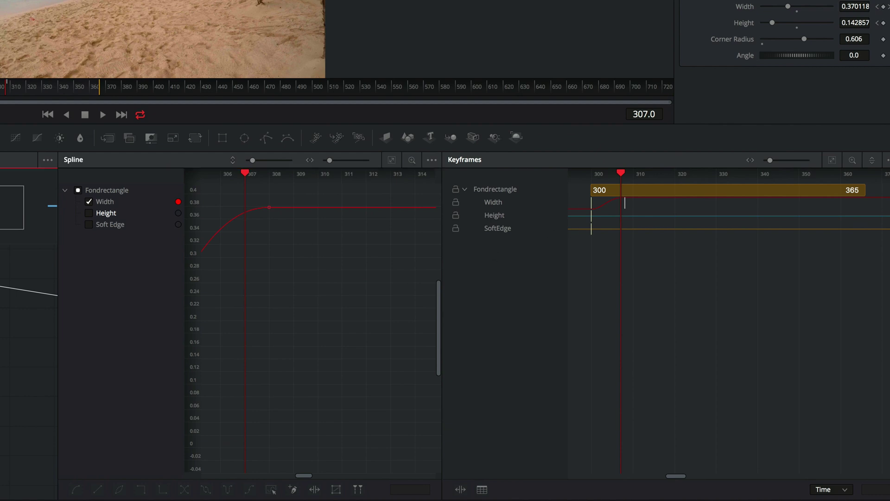
pyautogui.scroll(-5, 732, 19)
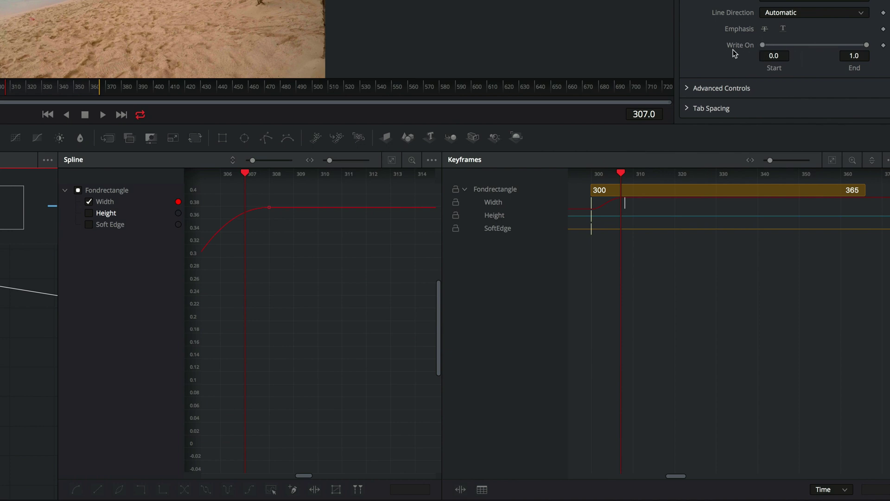
pyautogui.scroll(6, 819, 9)
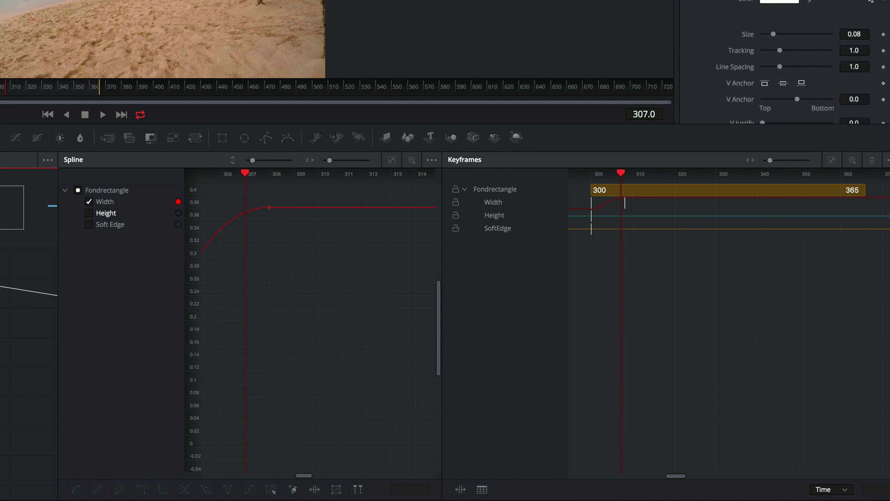
pyautogui.scroll(-6, 801, 61)
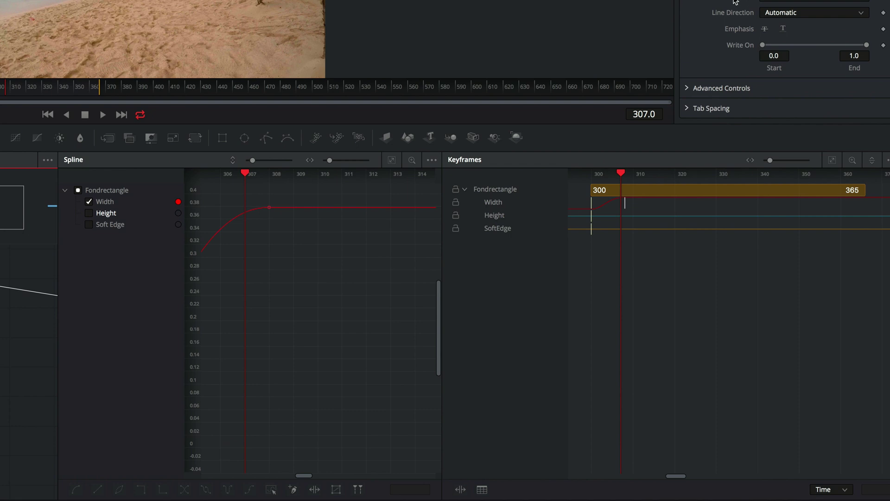
pyautogui.click(884, 46)
pyautogui.moveTo(763, 45); pyautogui.dragTo(738, 44)
pyautogui.moveTo(867, 47); pyautogui.dragTo(765, 45)
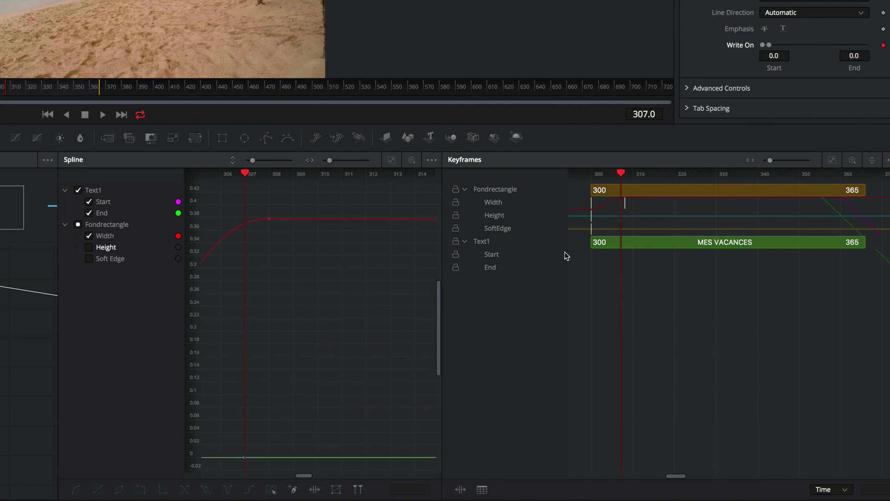
# - Keyframe Text1's Write On End at 1.0 on frame 314
pyautogui.moveTo(621, 174); pyautogui.dragTo(653, 175)
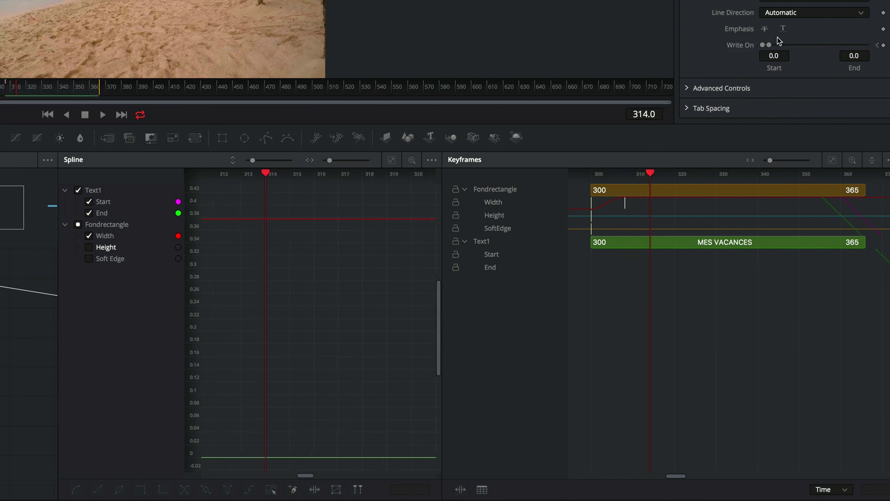
pyautogui.moveTo(770, 45); pyautogui.dragTo(877, 46)
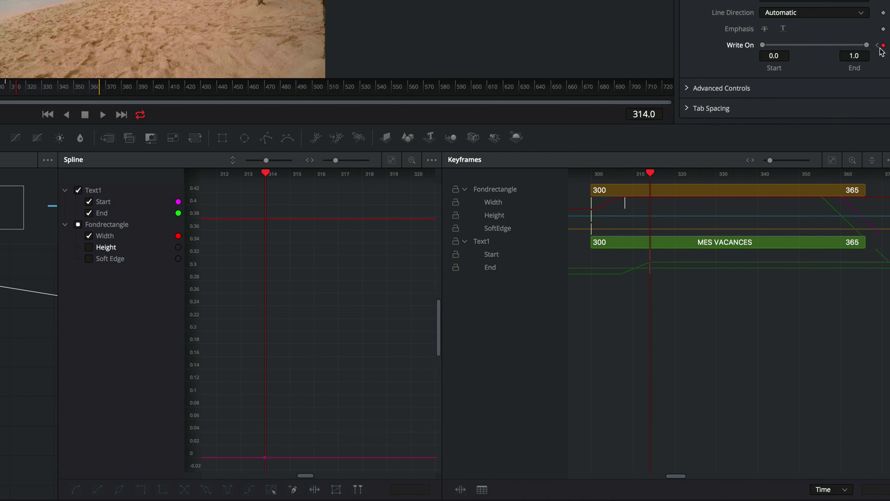
pyautogui.click(877, 46)
pyautogui.click(889, 45)
# - Show only Text1's End curve in the Spline editor and fit the view to it
pyautogui.click(78, 224)
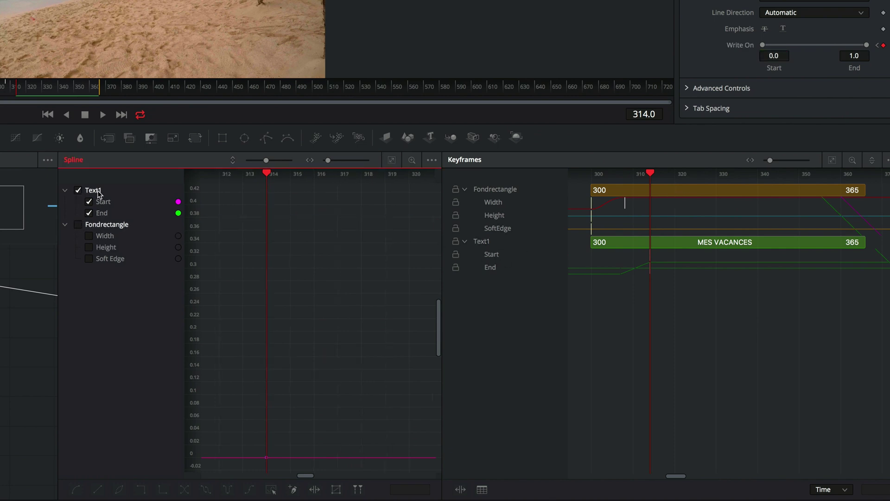
pyautogui.click(88, 202)
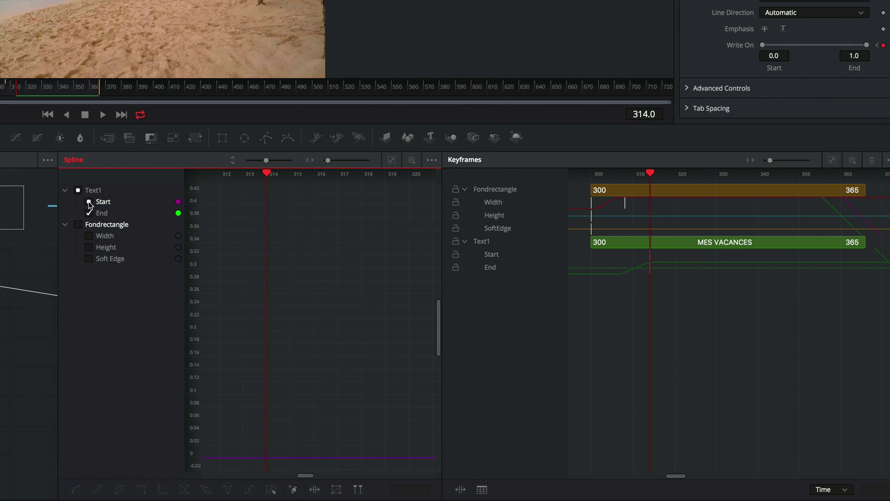
pyautogui.click(391, 162)
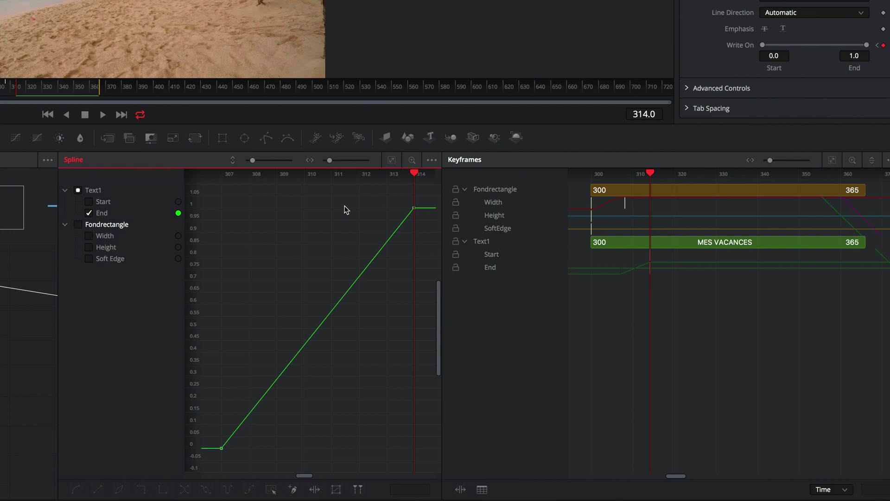
# - Smooth both keyframes of the End curve and raise the outgoing handle of the frame 307 keyframe for a faster start
pyautogui.hotkey('ctrl', 'a')
pyautogui.hotkey('shift', 's')
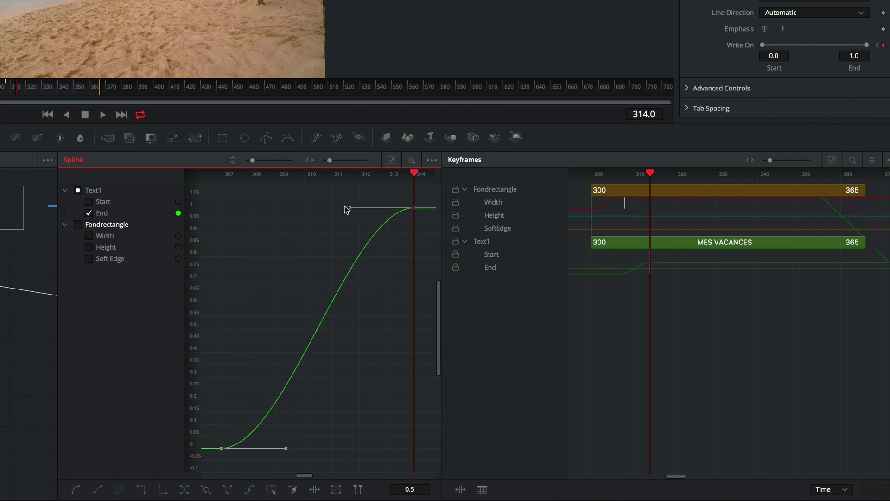
pyautogui.hscroll(-1, 344, 210)
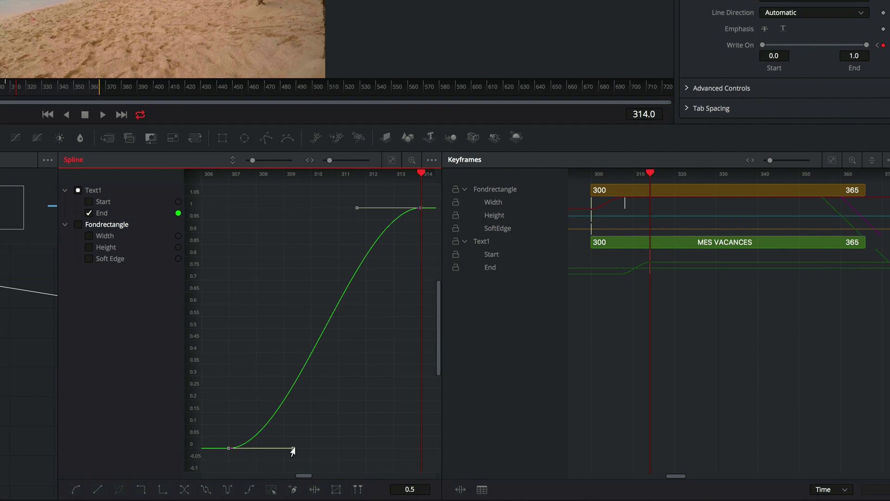
pyautogui.moveTo(293, 448); pyautogui.dragTo(298, 398)
pyautogui.click(299, 418)
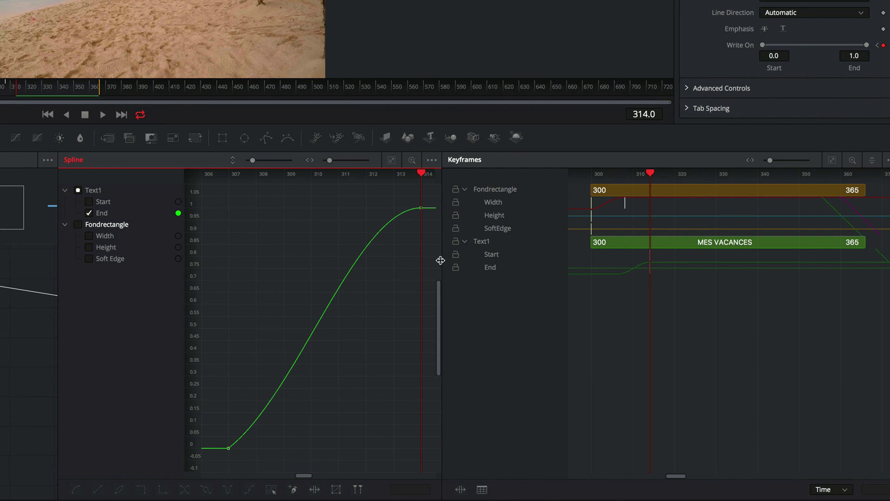
# - Scrub through the title animation to frame 314 and keyframe Fondrectangle's Soft Edge at 0.0 there
pyautogui.moveTo(651, 173); pyautogui.dragTo(617, 179)
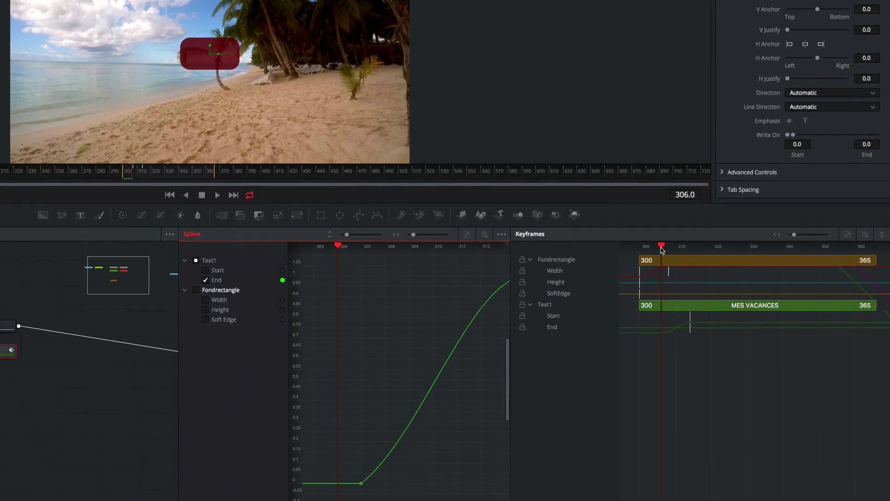
pyautogui.moveTo(661, 251); pyautogui.dragTo(669, 250)
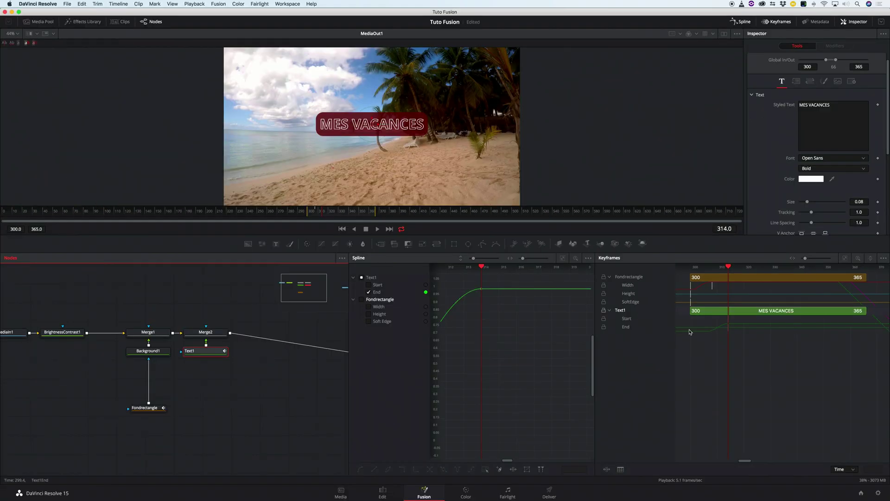
pyautogui.hscroll(1, 689, 332)
pyautogui.hscroll(1, 724, 288)
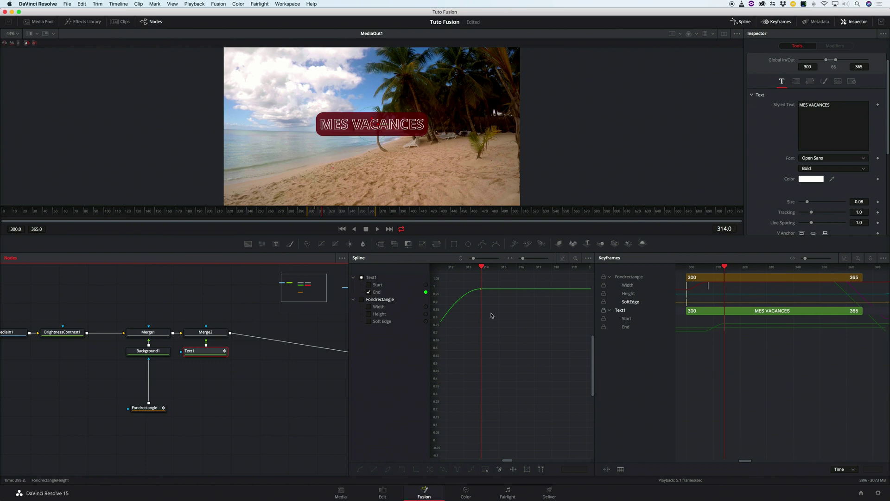
pyautogui.click(147, 410)
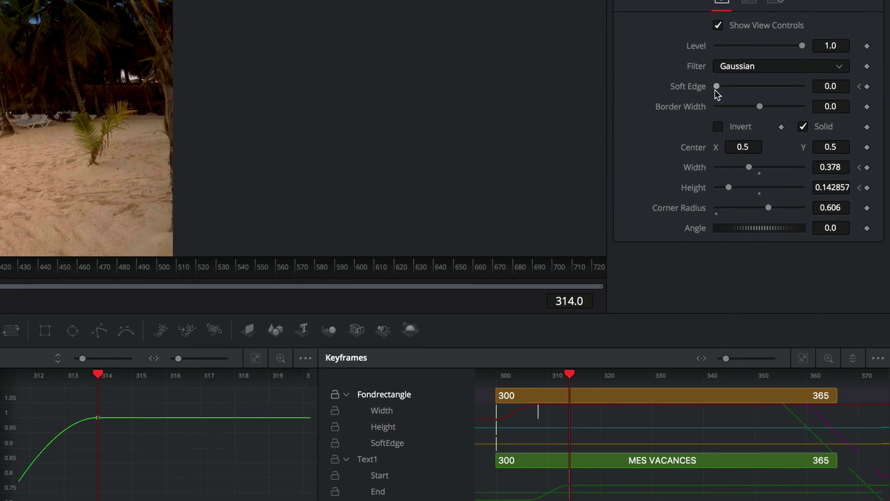
pyautogui.click(867, 87)
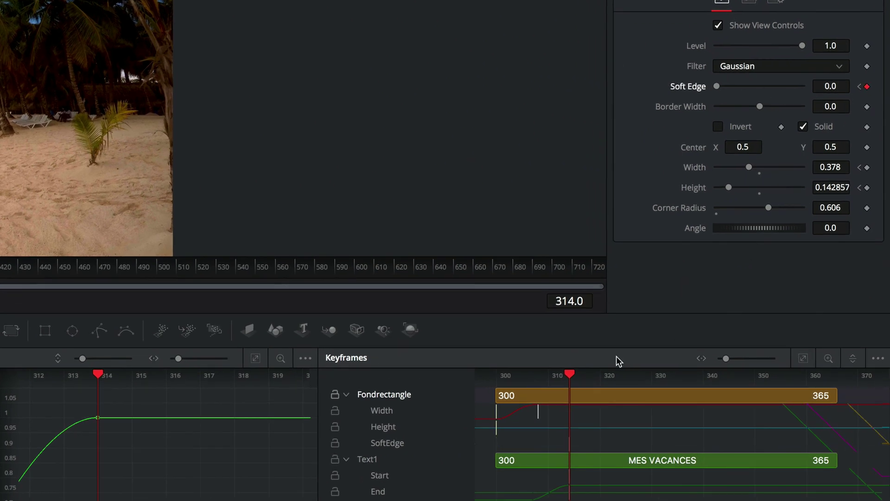
# - Keyframe a slightly higher Soft Edge for Fondrectangle at frame 332
pyautogui.moveTo(573, 374); pyautogui.dragTo(626, 375)
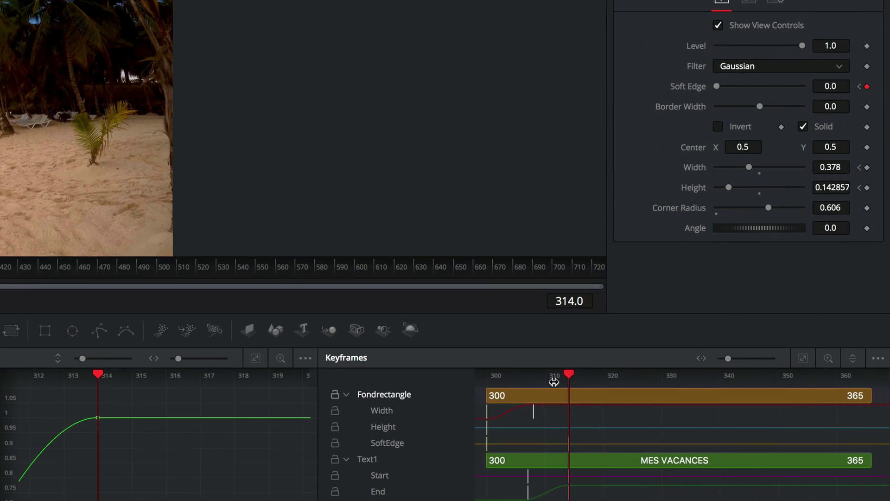
pyautogui.moveTo(567, 377); pyautogui.dragTo(674, 378)
pyautogui.click(866, 88)
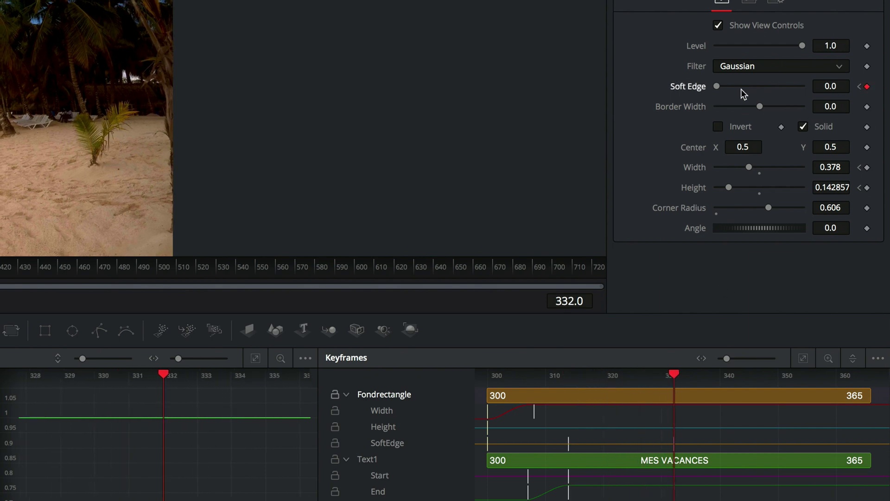
pyautogui.moveTo(717, 89)
pyautogui.mouseDown()
pyautogui.moveTo(734, 90)
pyautogui.moveTo(719, 90)
pyautogui.mouseUp()
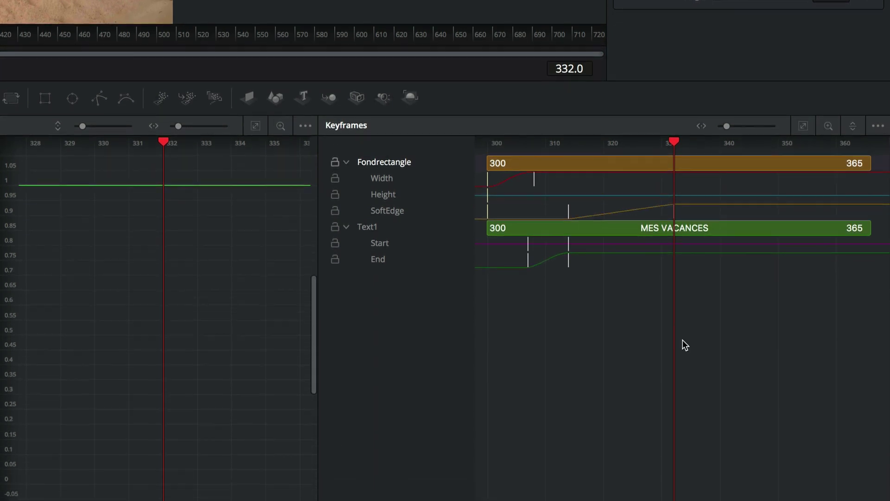
# - Shift Fondrectangle's Soft Edge keyframes earlier in the Keyframes editor so the softening ends at about frame 318
pyautogui.moveTo(674, 374); pyautogui.dragTo(564, 395)
pyautogui.moveTo(564, 164); pyautogui.dragTo(515, 166)
pyautogui.click(673, 211)
pyautogui.moveTo(617, 215); pyautogui.dragTo(611, 217)
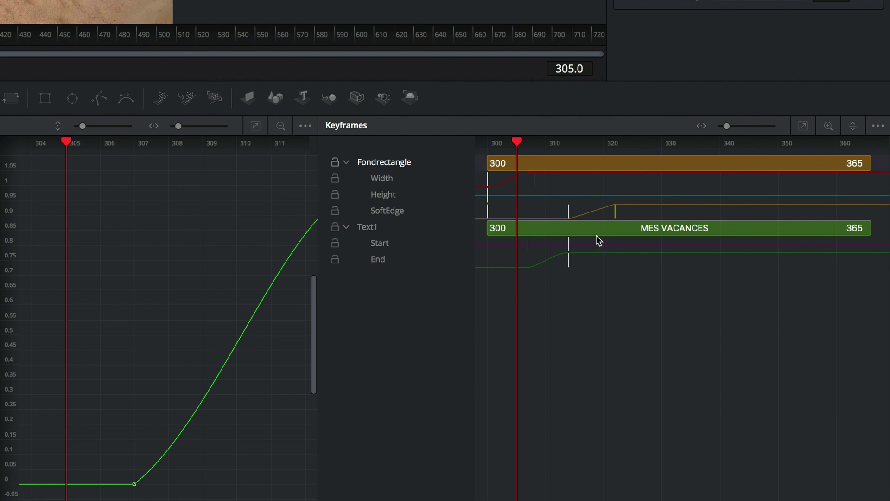
pyautogui.click(566, 215)
pyautogui.click(612, 213)
pyautogui.moveTo(612, 213); pyautogui.dragTo(591, 213)
pyautogui.click(524, 245)
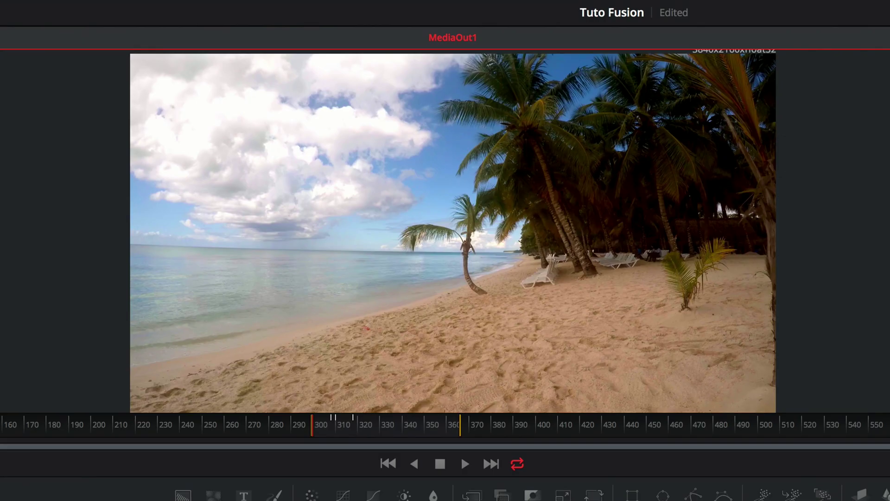
# - Play back the title animation from frame 300 to check the rectangle, text and soft edge timing
pyautogui.click(463, 462)
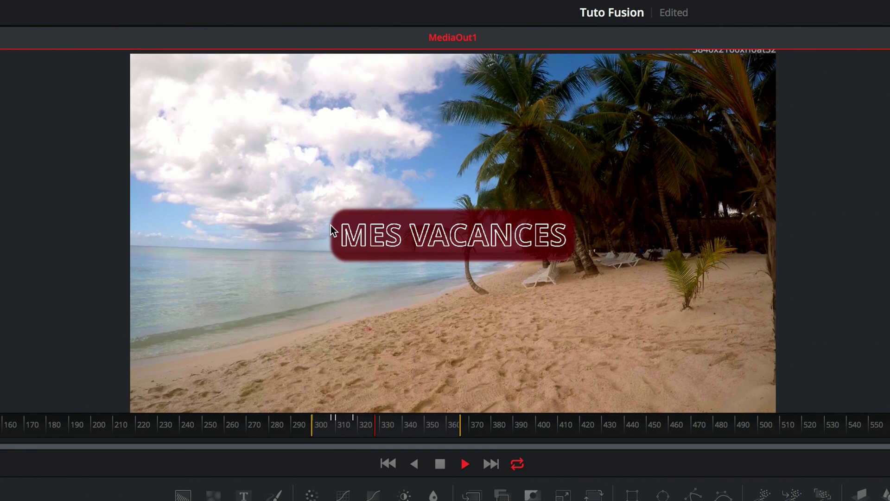
pyautogui.press('space')
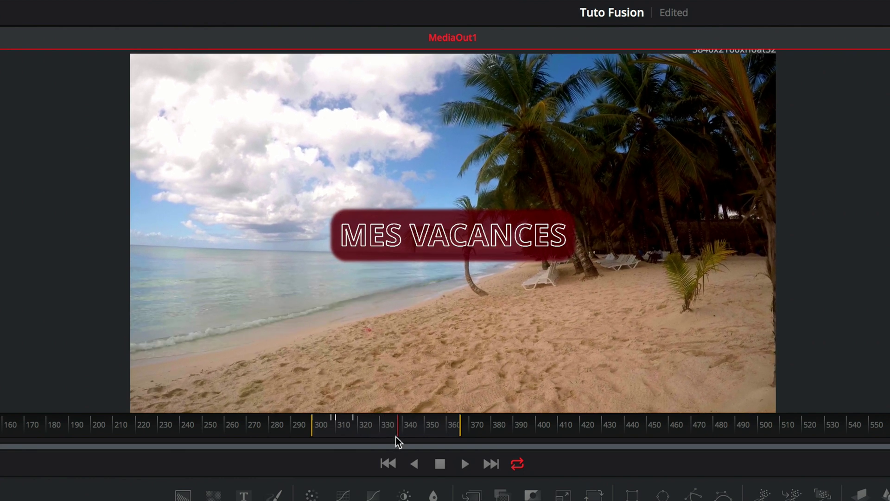
pyautogui.click(344, 428)
pyautogui.moveTo(343, 427); pyautogui.dragTo(314, 429)
pyautogui.press('space')
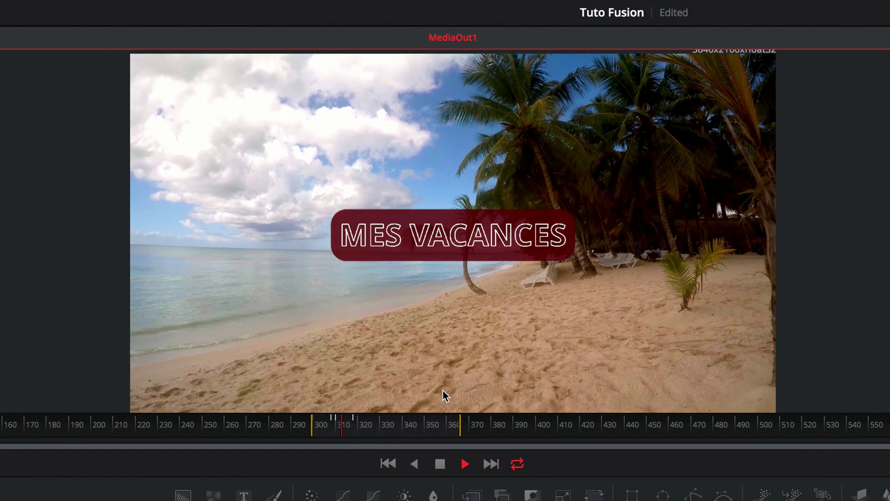
pyautogui.press('space')
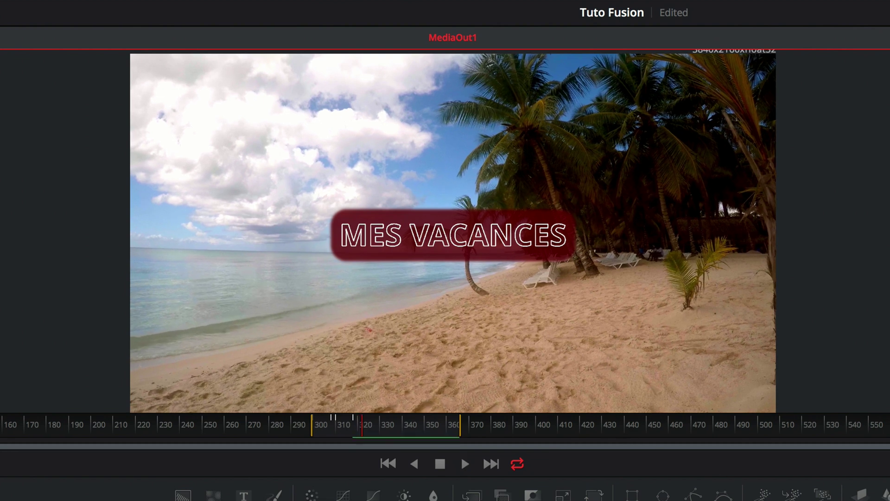